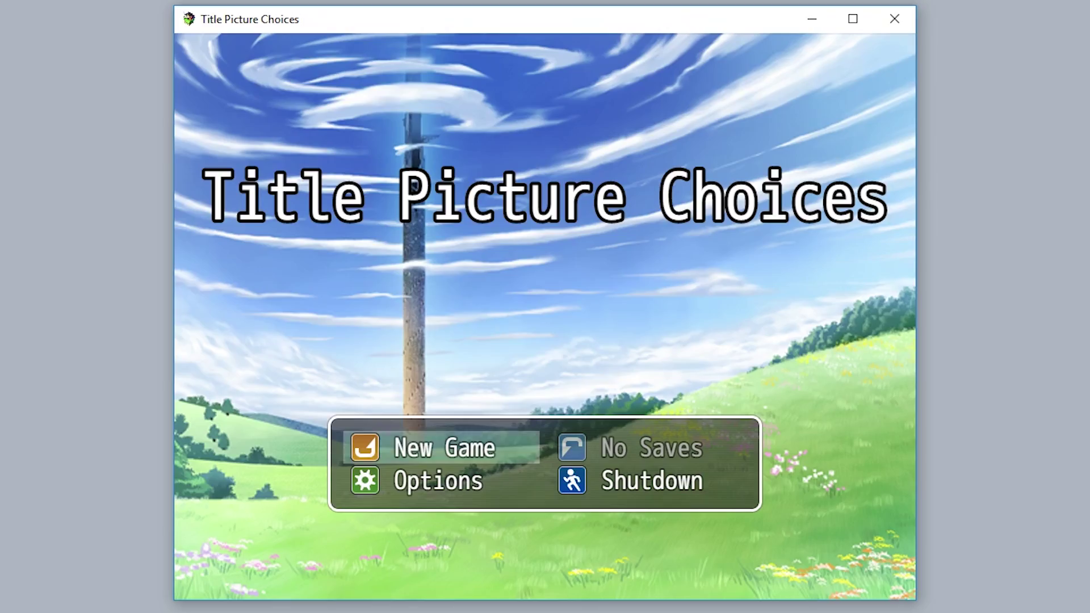
Step: Move the highlight through New Game, No Saves, Options and Shutdown in the title screen's default command window
left_click(647, 448)
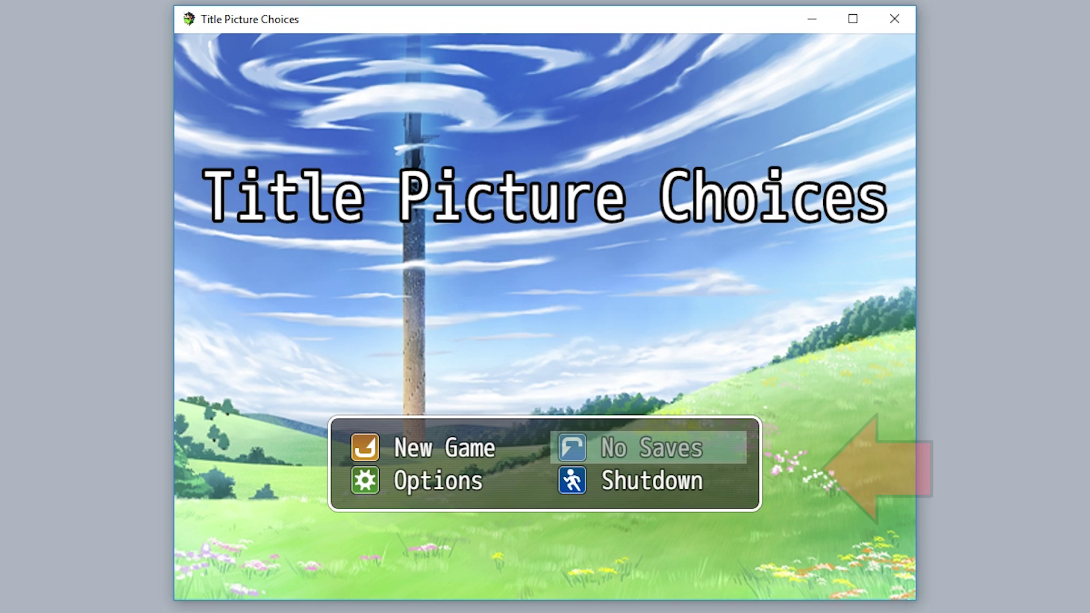
key("Down")
key("Left")
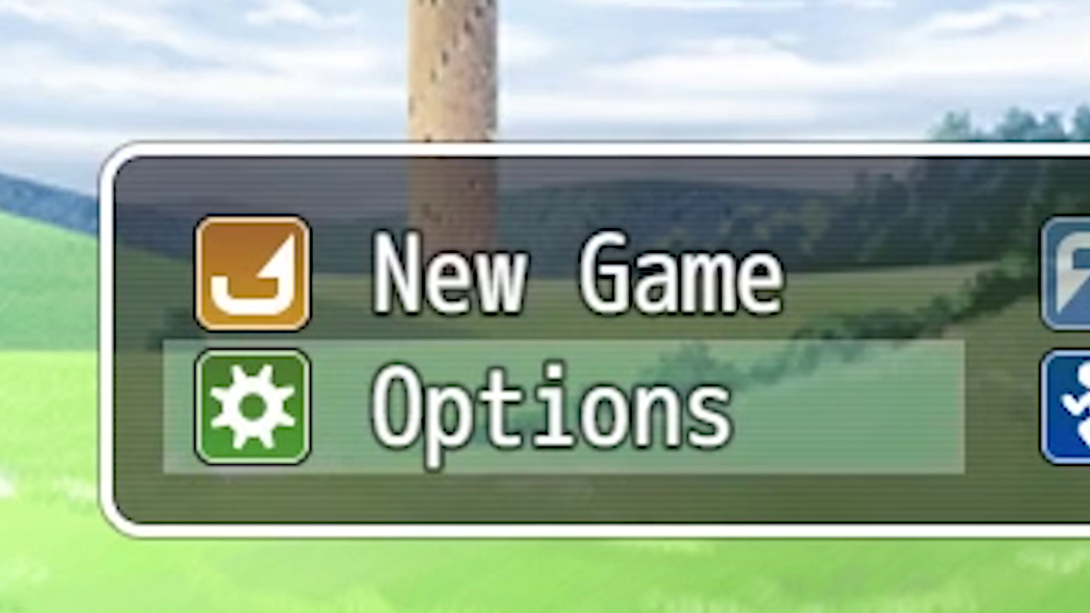
key("Right")
key("Up")
key("Left")
key("Right")
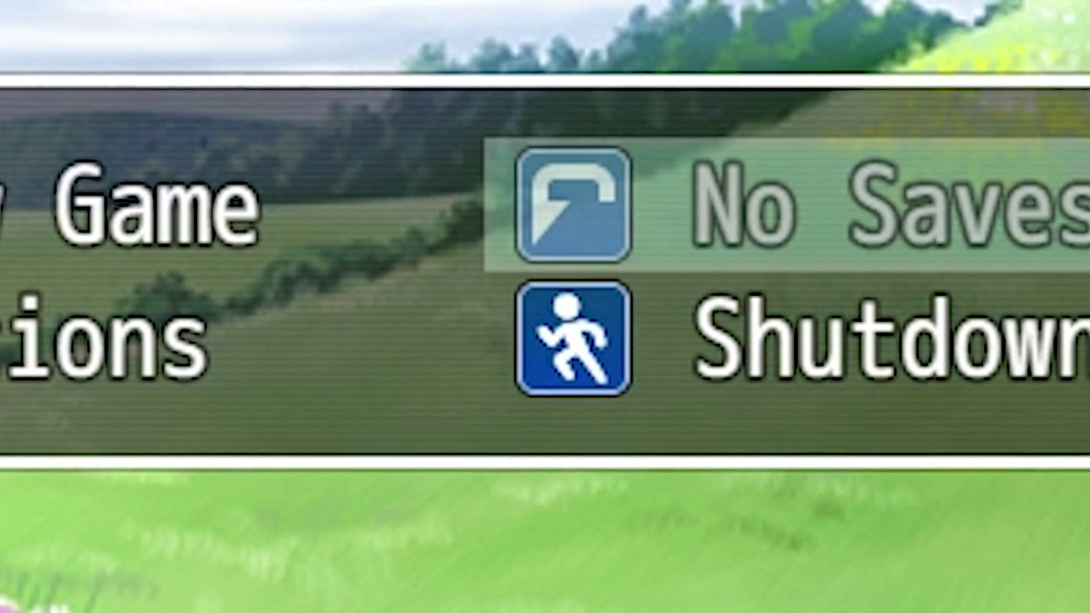
key("Down")
key("Left")
key("Up")
key("Right")
key("Down")
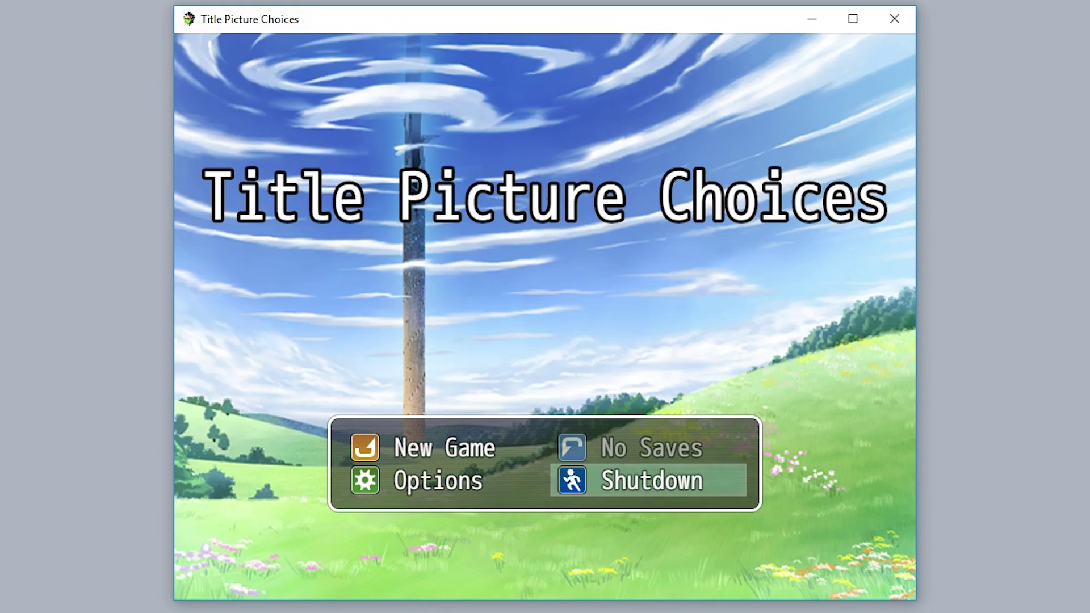
key("Up")
key("Left")
key("Down")
key("Up")
key("Right")
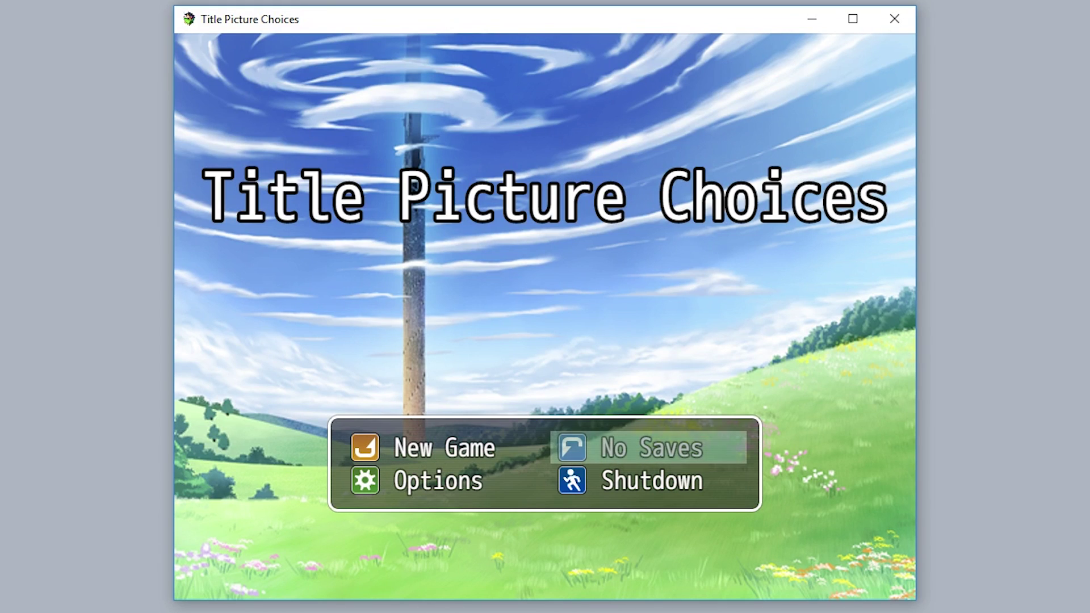
key("Down")
key("Left")
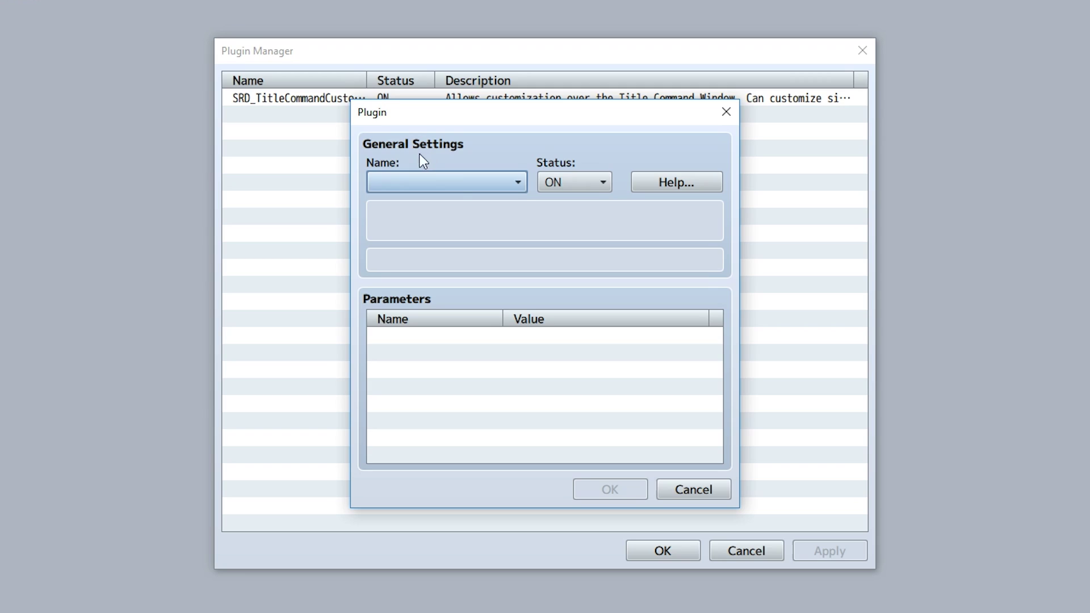
Step: Add the SRD_TitlePictureChoices plugin to the project with its status ON
left_click(463, 183)
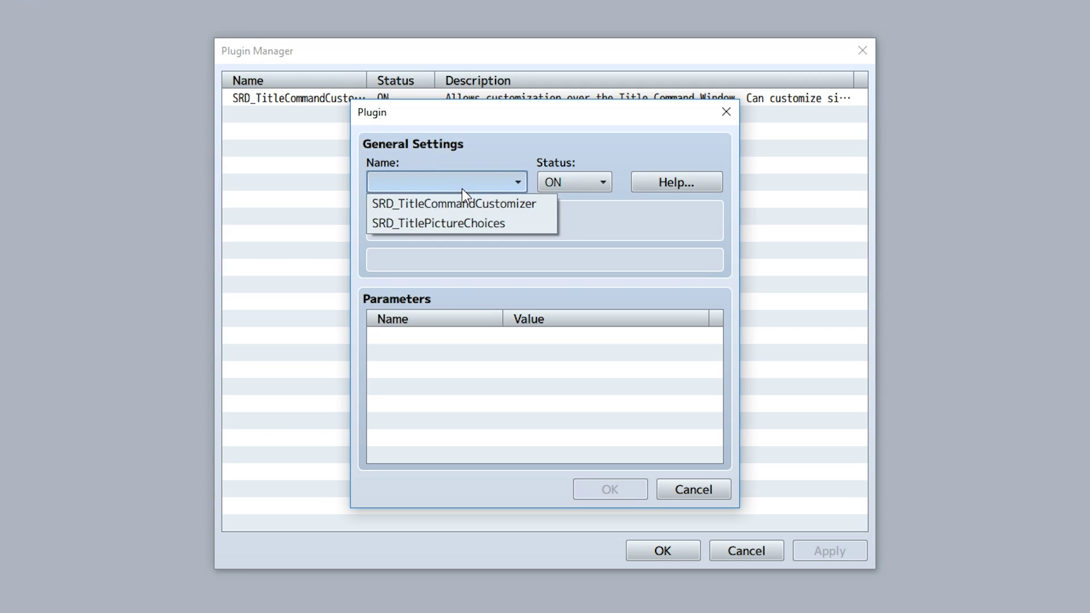
left_click(469, 222)
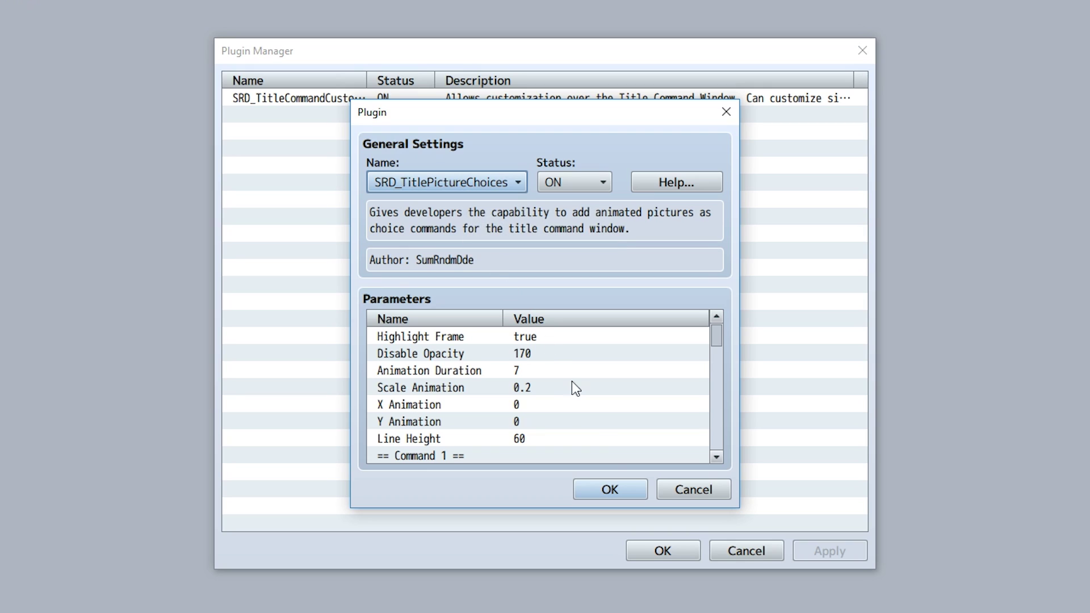
left_click(609, 489)
double_click(373, 115)
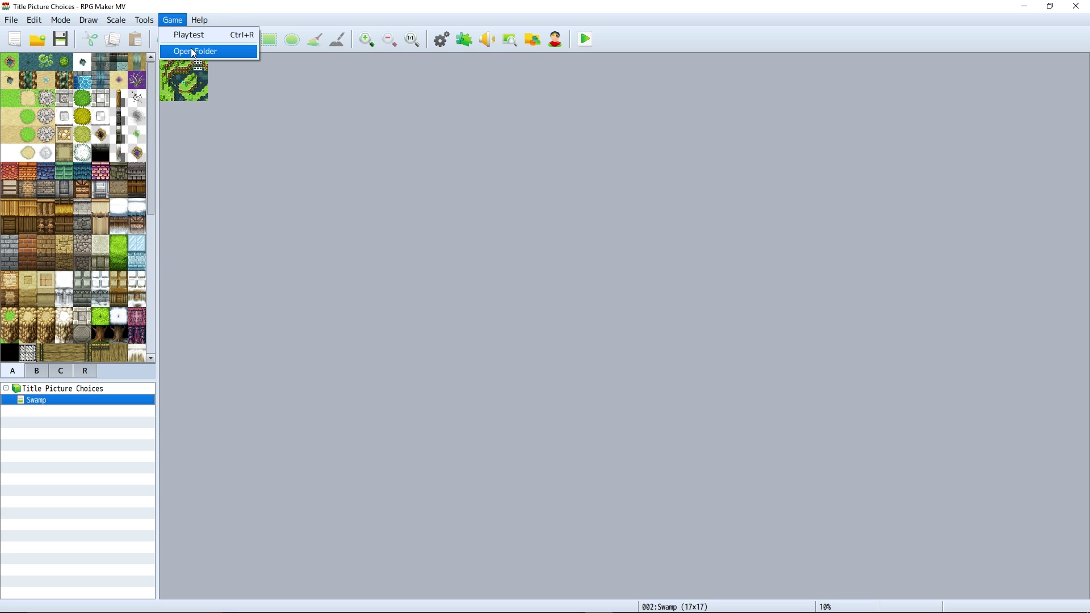
Step: Open the project's img/SumRndmDde/title folder and enlarge the thumbnails to inspect the command pictures
left_click(193, 51)
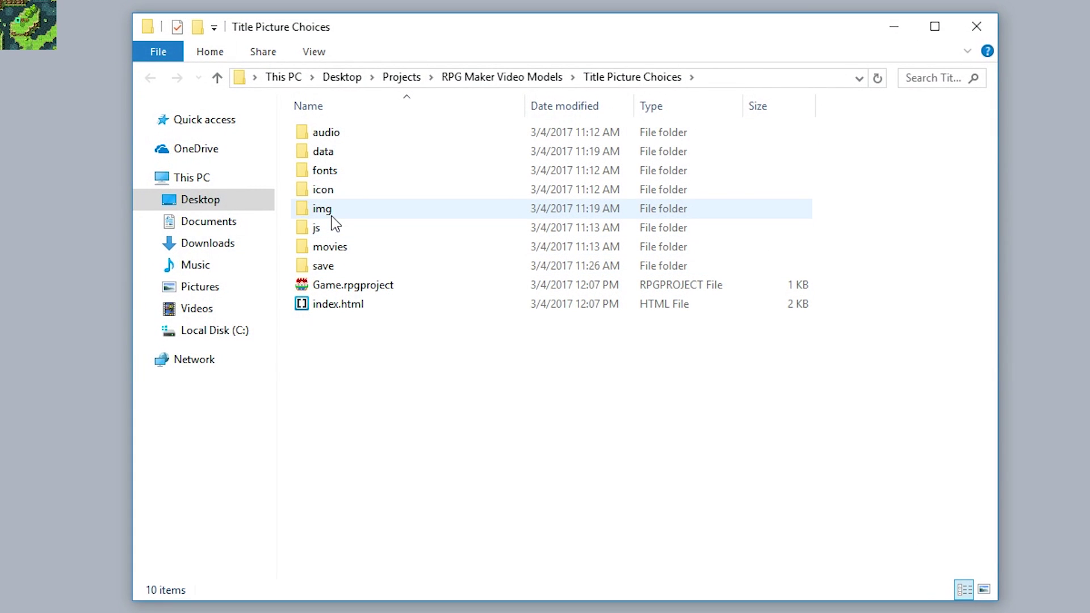
left_click(406, 218)
double_click(332, 216)
double_click(371, 285)
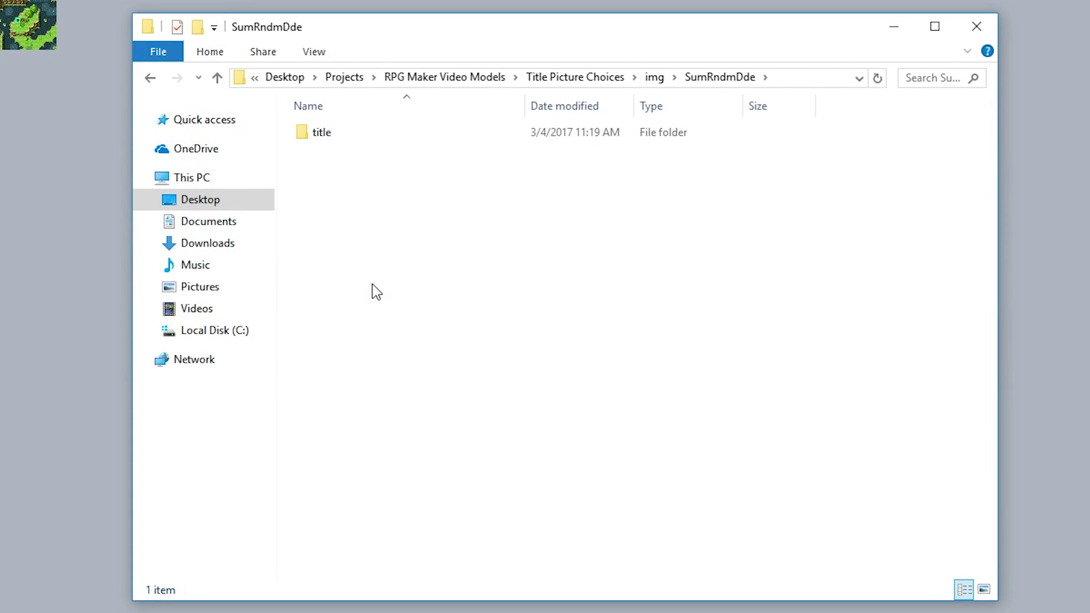
double_click(383, 134)
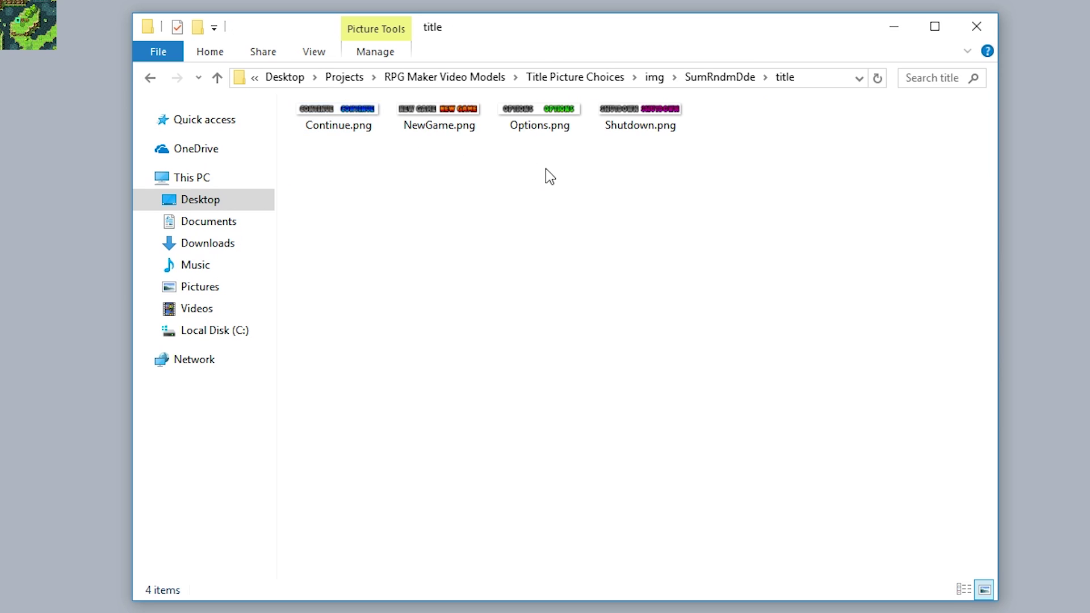
scroll(767, 469, "up", 5, "ctrl")
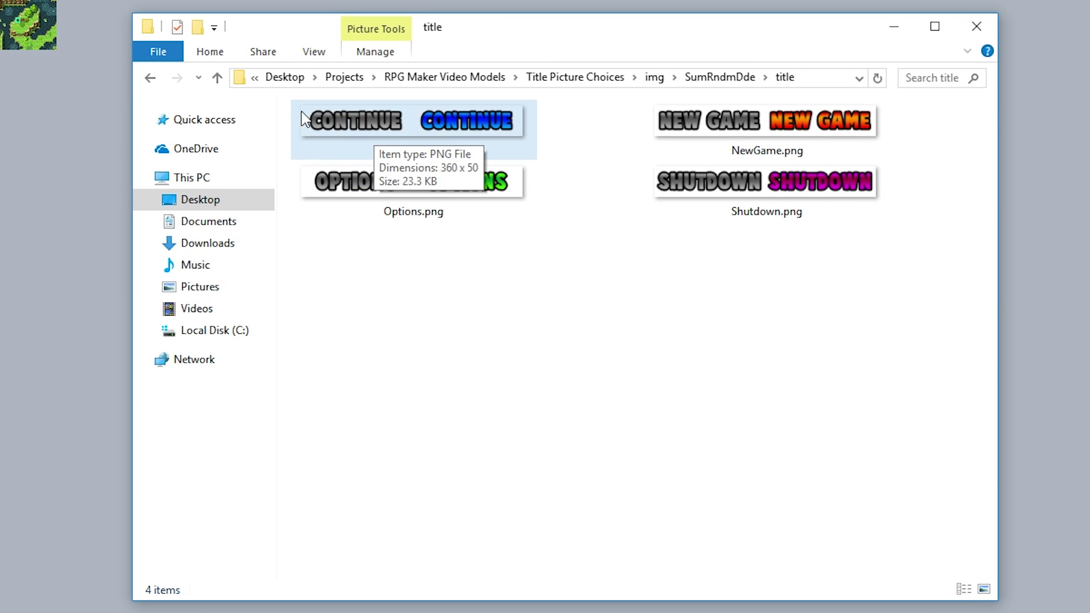
left_click(523, 126)
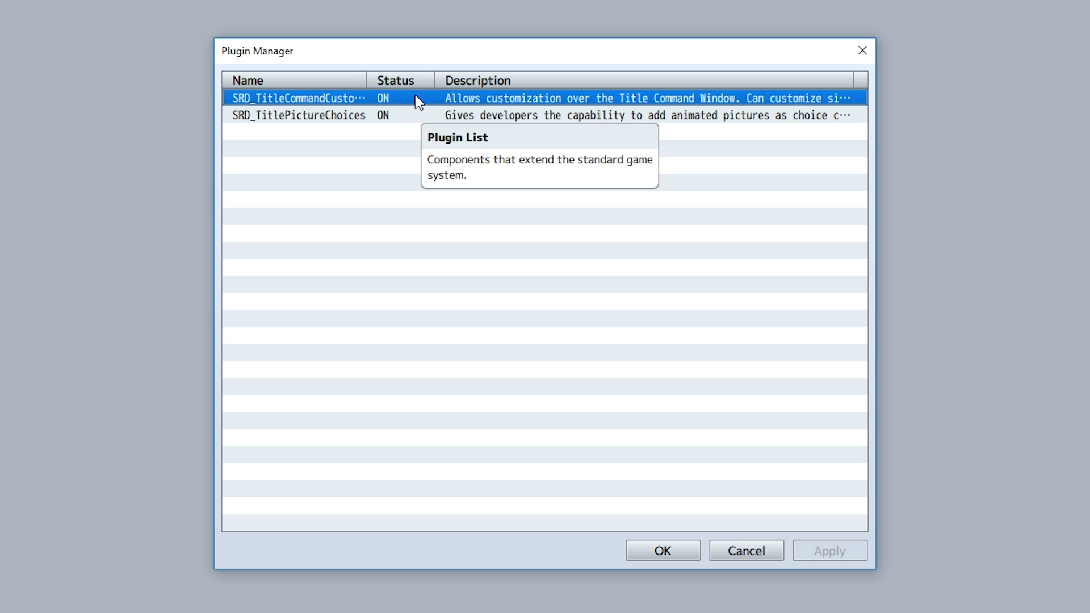
Step: Review the command sections in the SRD_TitleCommandCustomizer plugin's parameters and close its settings
double_click(408, 96)
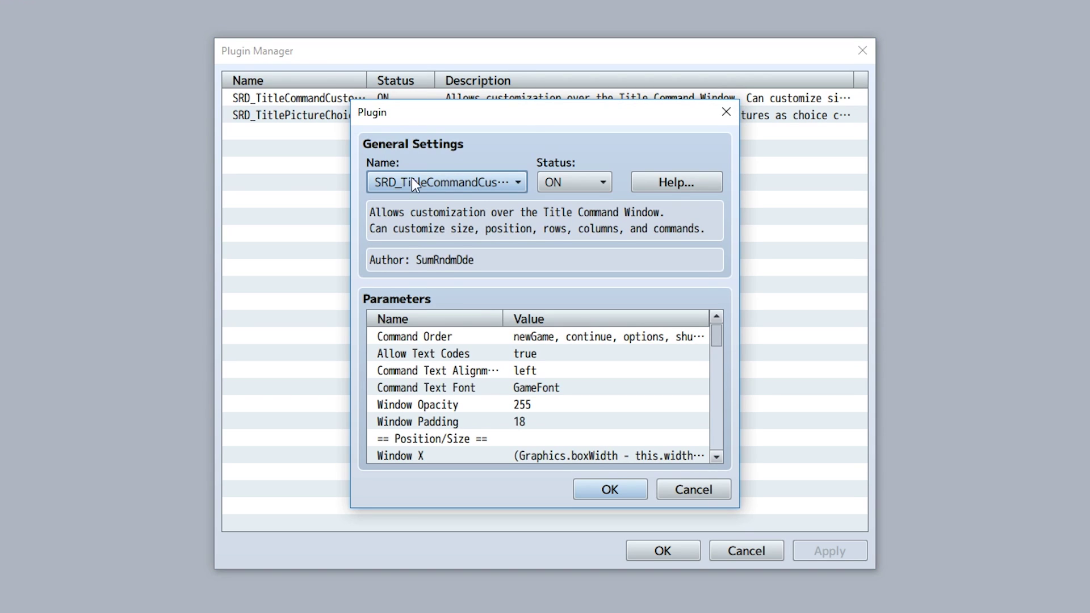
scroll(510, 342, "down", 3)
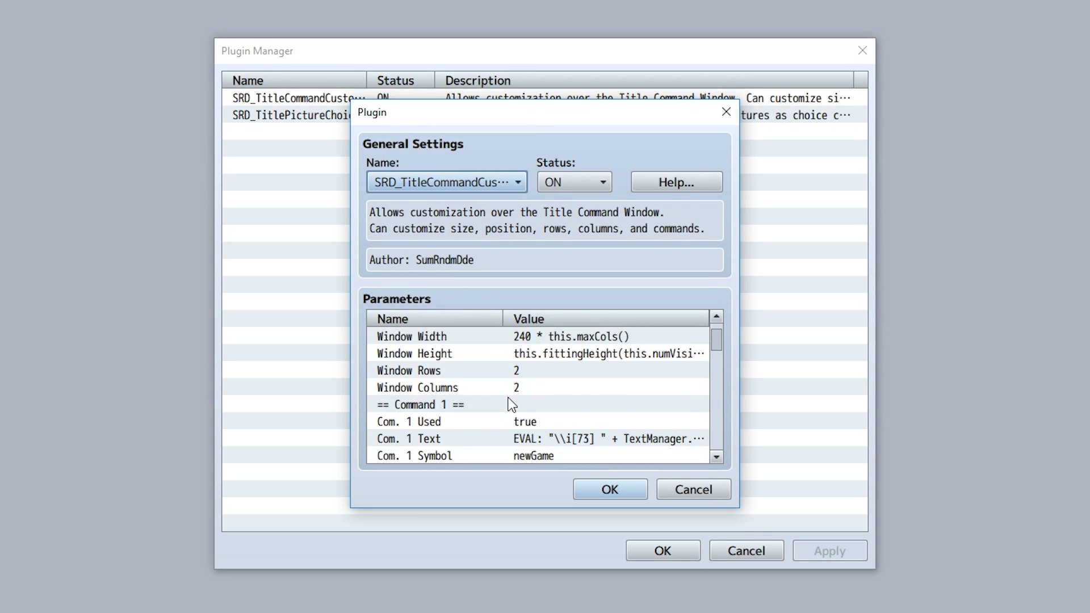
scroll(510, 404, "down", 2)
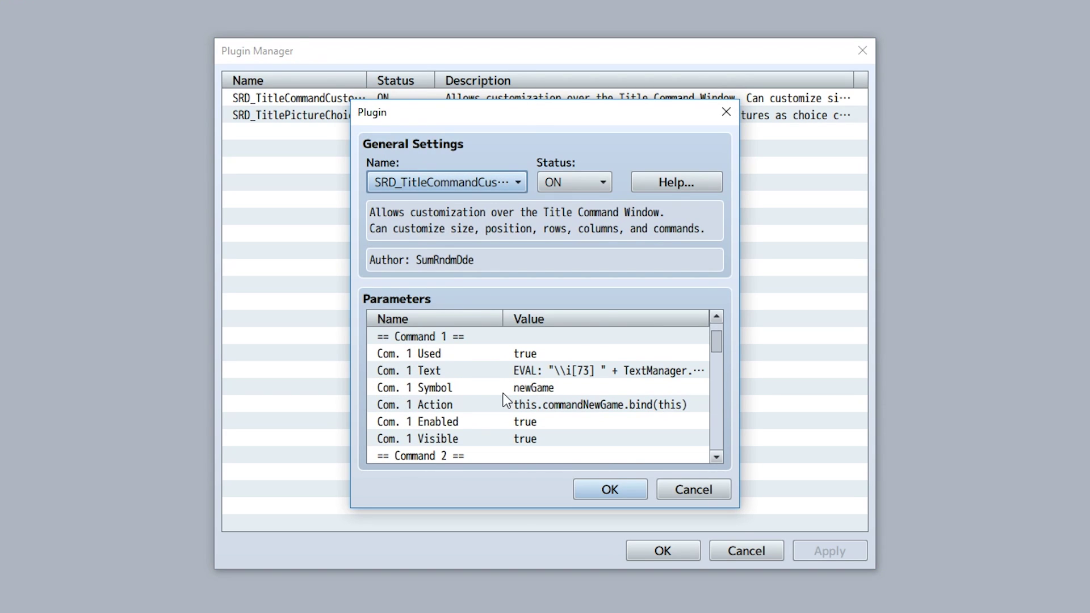
left_click(481, 339)
scroll(491, 389, "down", 2)
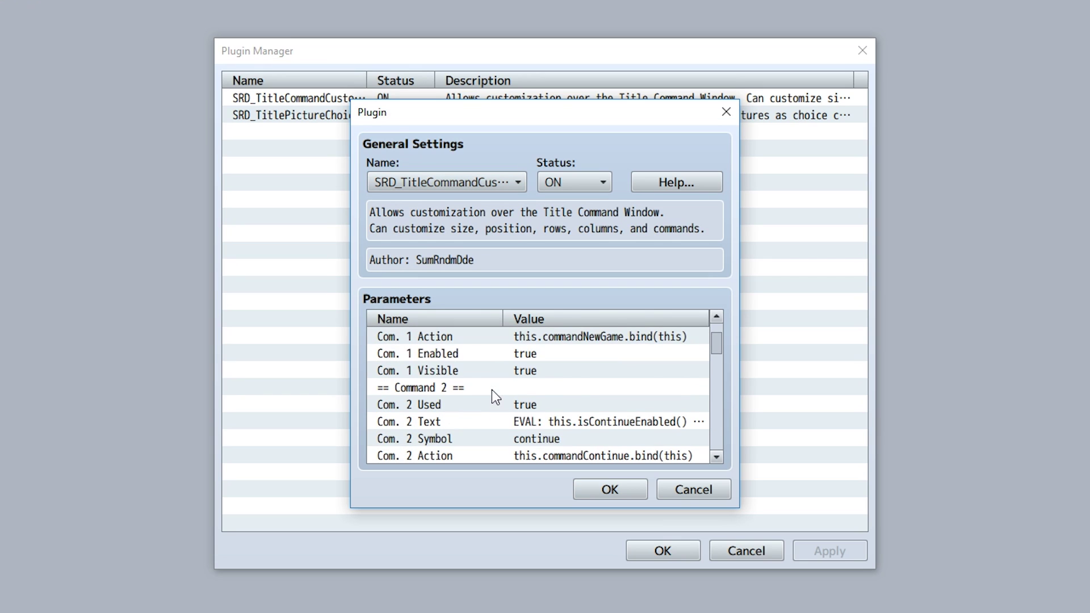
left_click(459, 389)
scroll(458, 391, "down", 3)
left_click(461, 403)
scroll(461, 398, "down", 1)
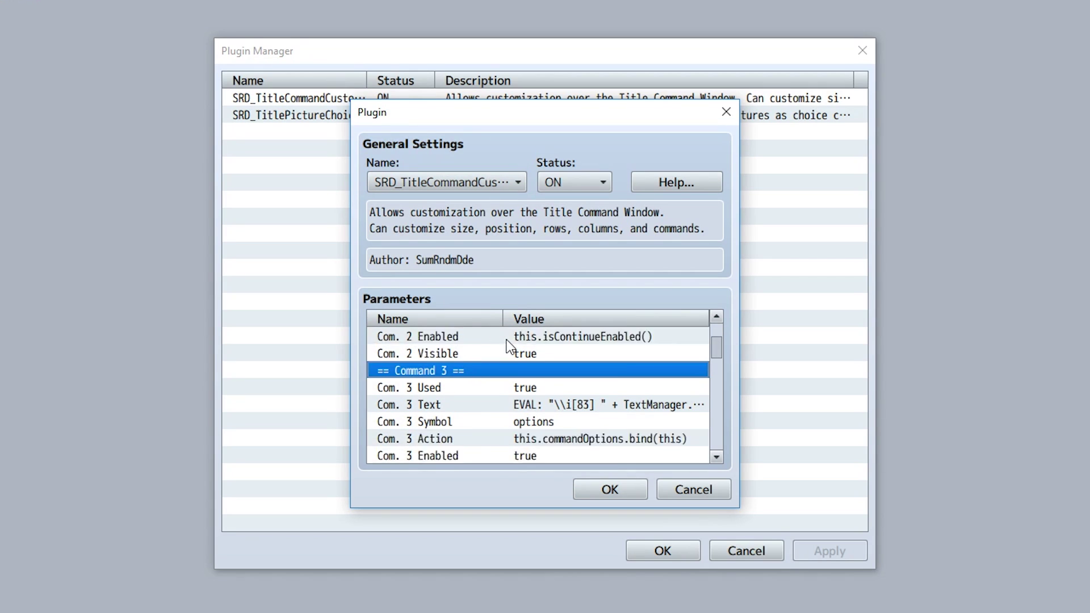
scroll(508, 348, "down", 3)
left_click(609, 490)
Step: Check the Com. 1 Image parameter of SRD_TitlePictureChoices, keeping NewGame as the image name
left_click(399, 117)
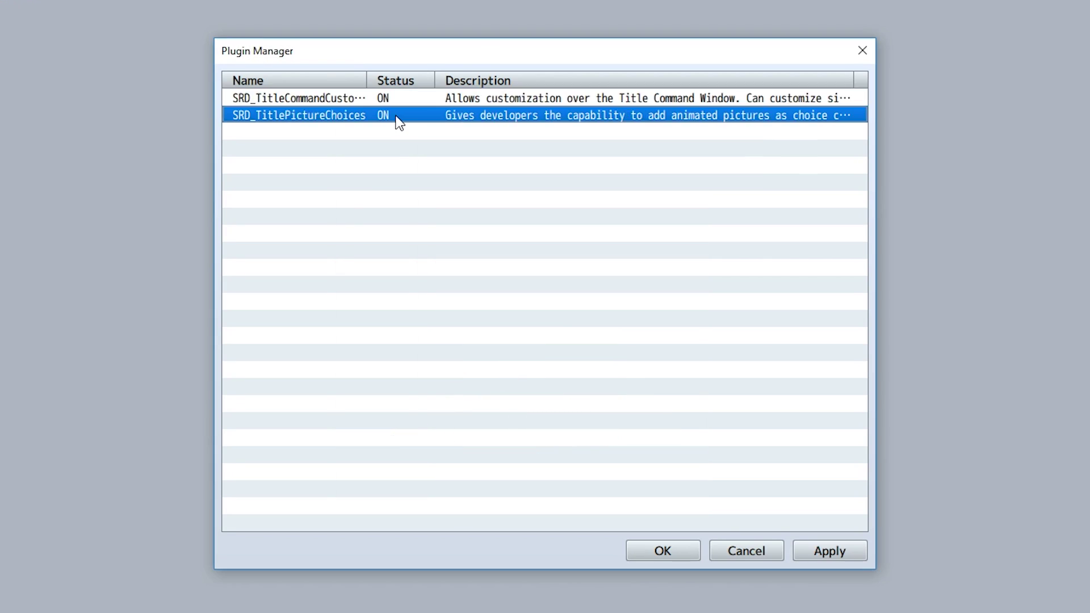
double_click(400, 117)
scroll(527, 362, "down", 3)
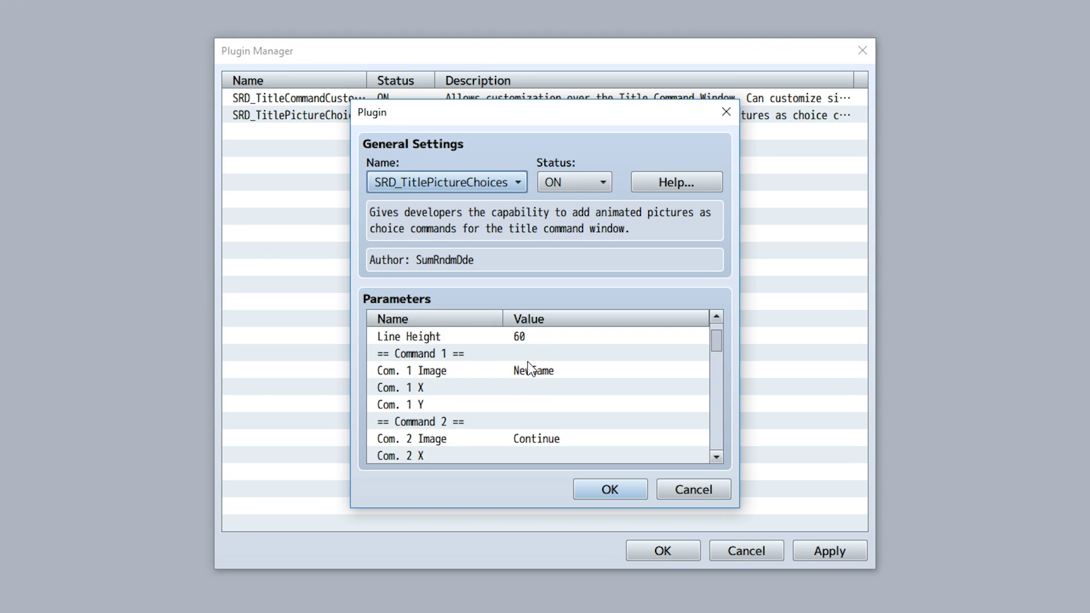
double_click(520, 355)
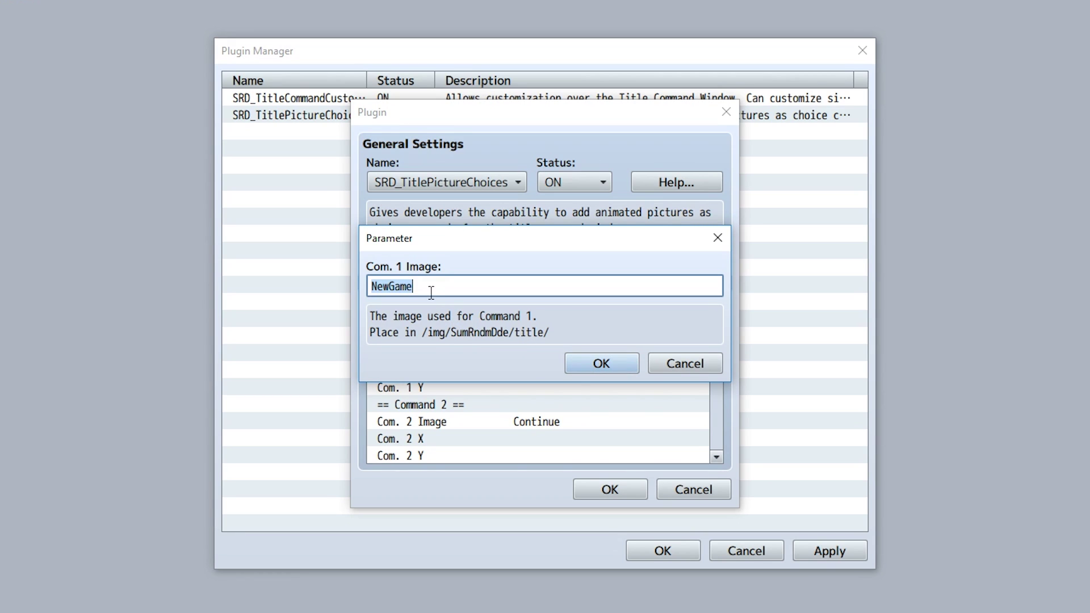
left_click(601, 365)
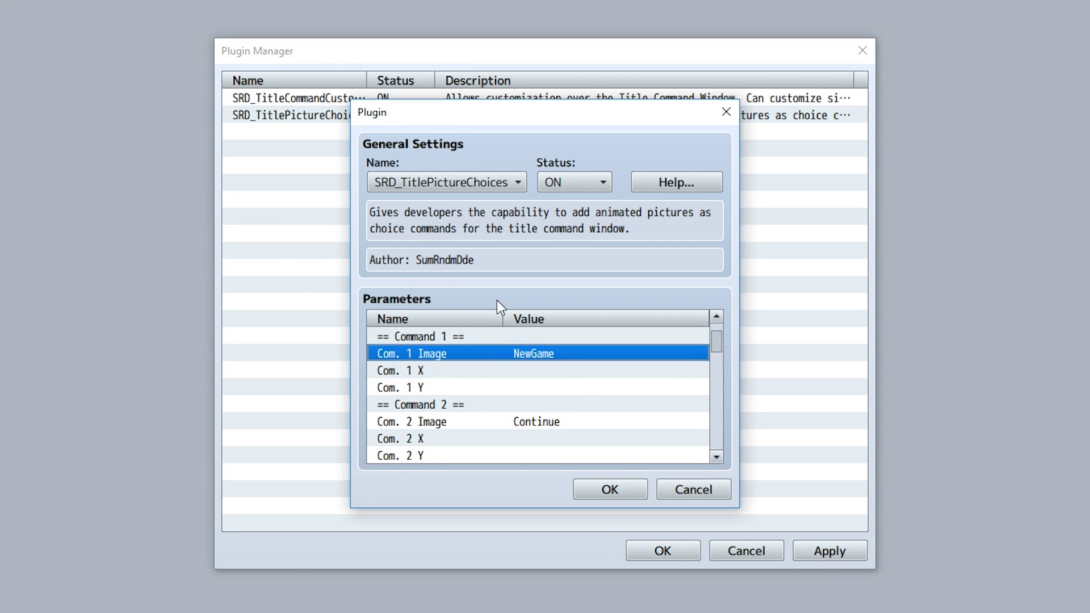
key("Return")
Step: Inspect the Com. 1 Text expression in the SRD_TitleCommandCustomizer parameters without changing it
double_click(362, 95)
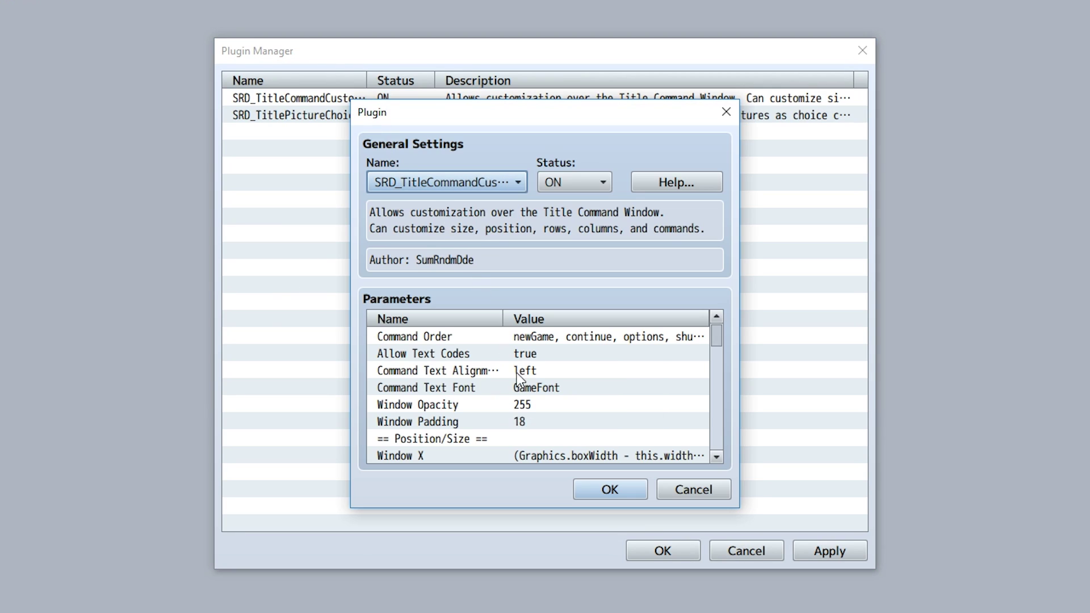
scroll(517, 377, "down", 5)
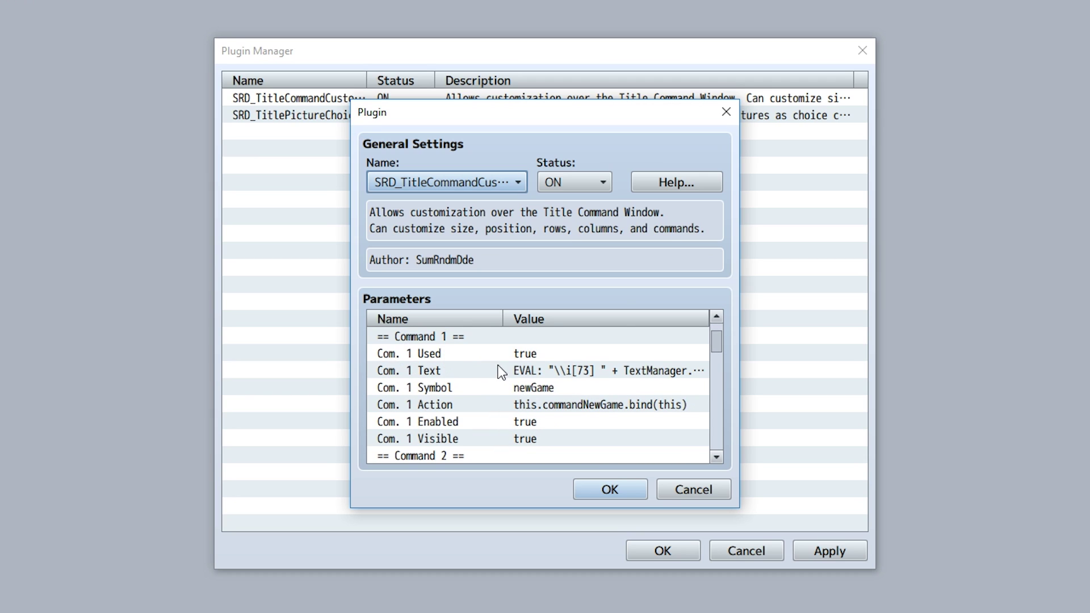
double_click(502, 372)
left_click_drag(618, 287, 297, 270)
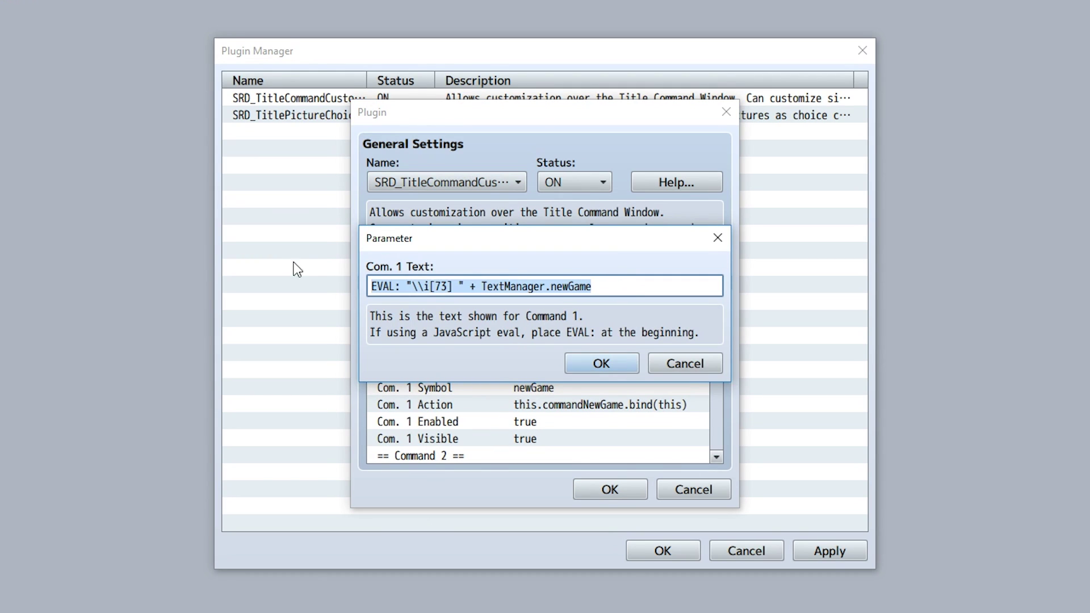
left_click(598, 357)
Step: Review the parameters of Commands 2 to 4 in SRD_TitleCommandCustomizer and close the plugin's settings
scroll(619, 431, "down", 2)
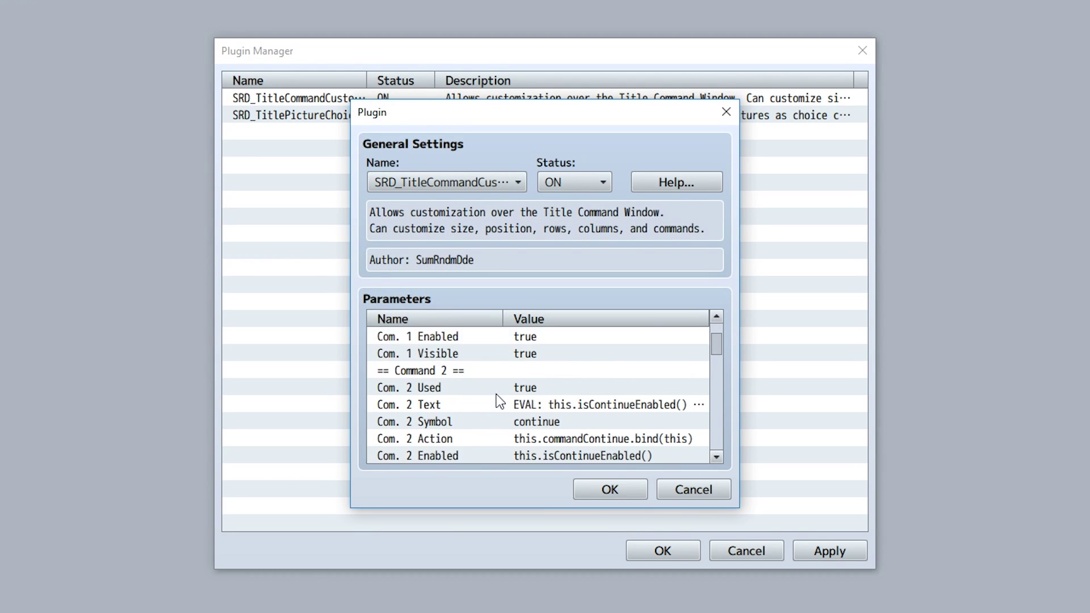
scroll(499, 401, "down", 1)
left_click(496, 388)
scroll(495, 390, "down", 3)
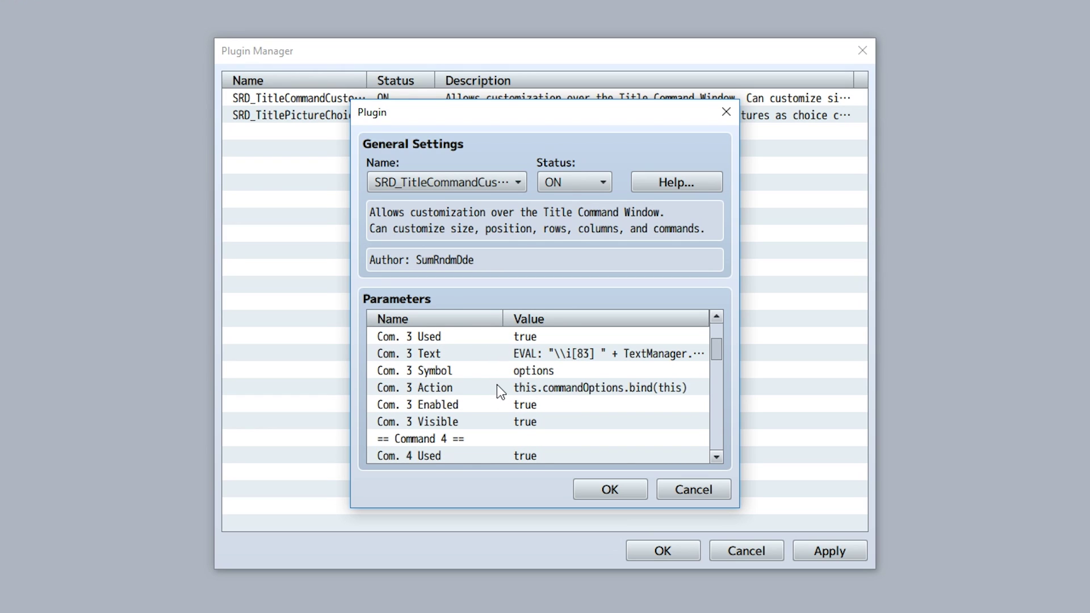
scroll(496, 391, "up", 1)
left_click(505, 370)
scroll(505, 378, "down", 3)
left_click(513, 372)
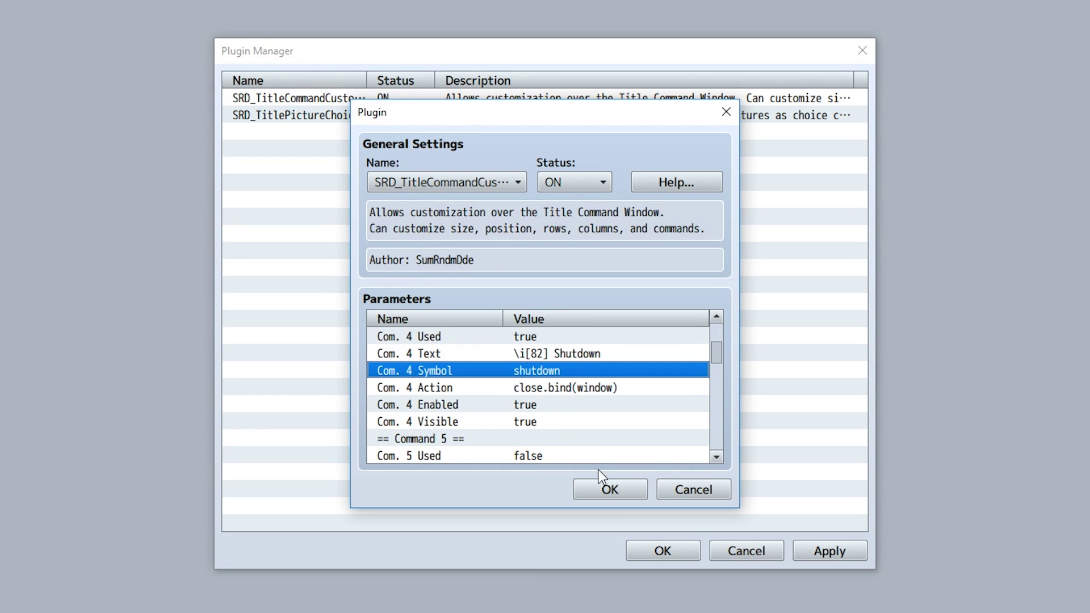
left_click(602, 483)
Step: Check the image names assigned to Commands 1 to 4 in SRD_TitlePictureChoices and accept the plugin's settings
double_click(550, 426)
scroll(544, 410, "down", 3)
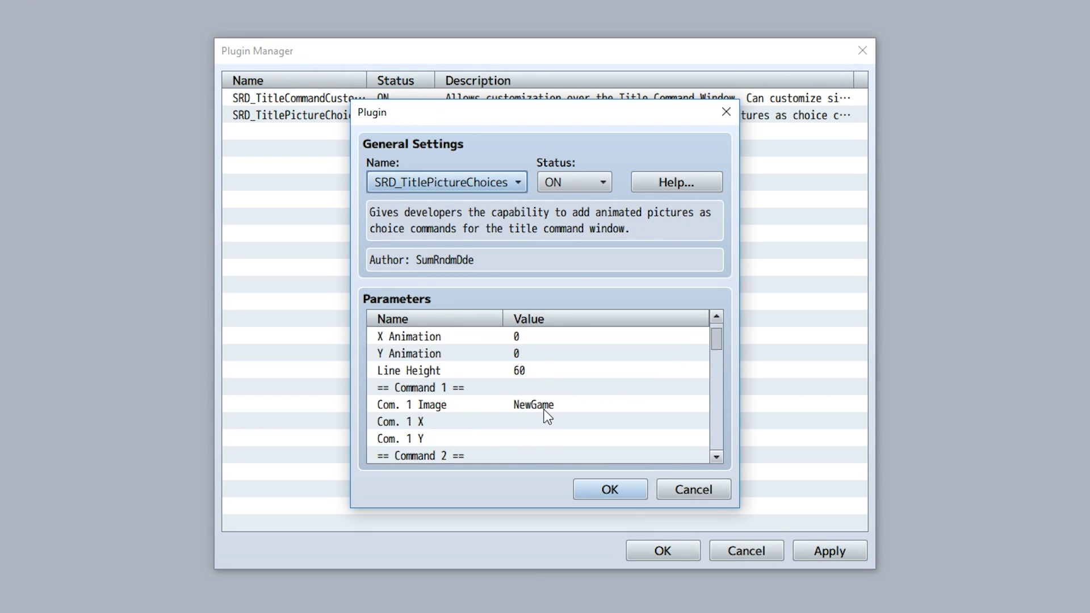
left_click(517, 357)
scroll(525, 386, "down", 1)
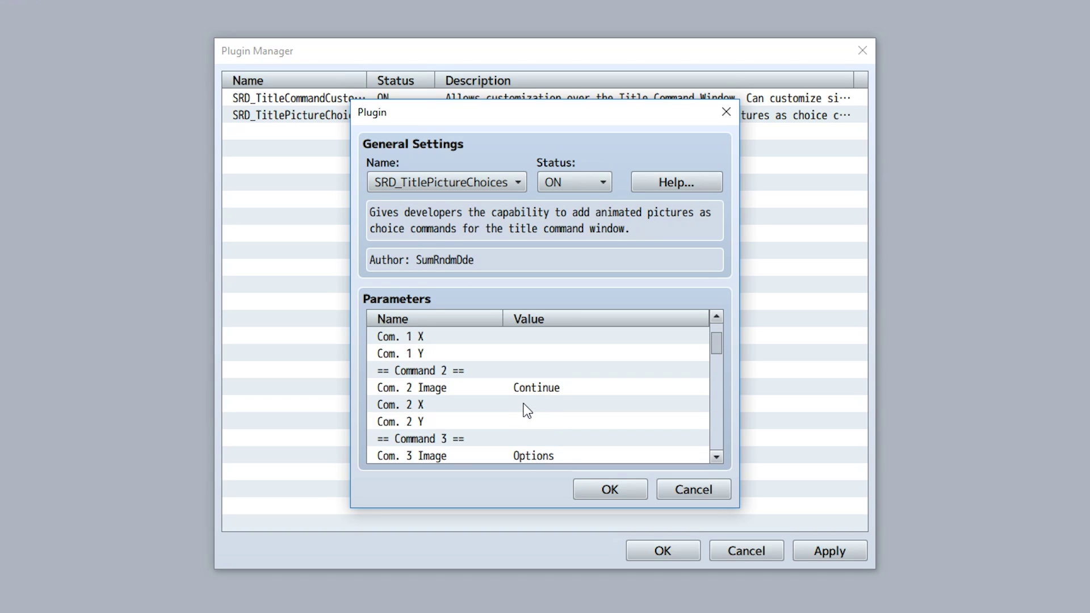
left_click(516, 387)
scroll(515, 389, "down", 1)
scroll(516, 389, "down", 1)
left_click(510, 370)
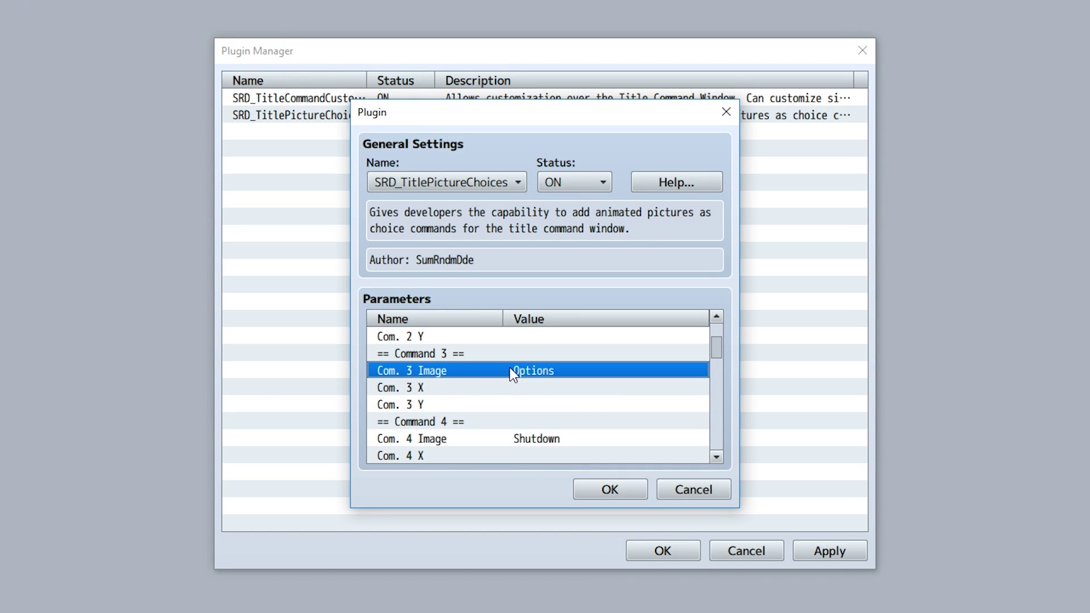
scroll(509, 376, "down", 2)
left_click(511, 388)
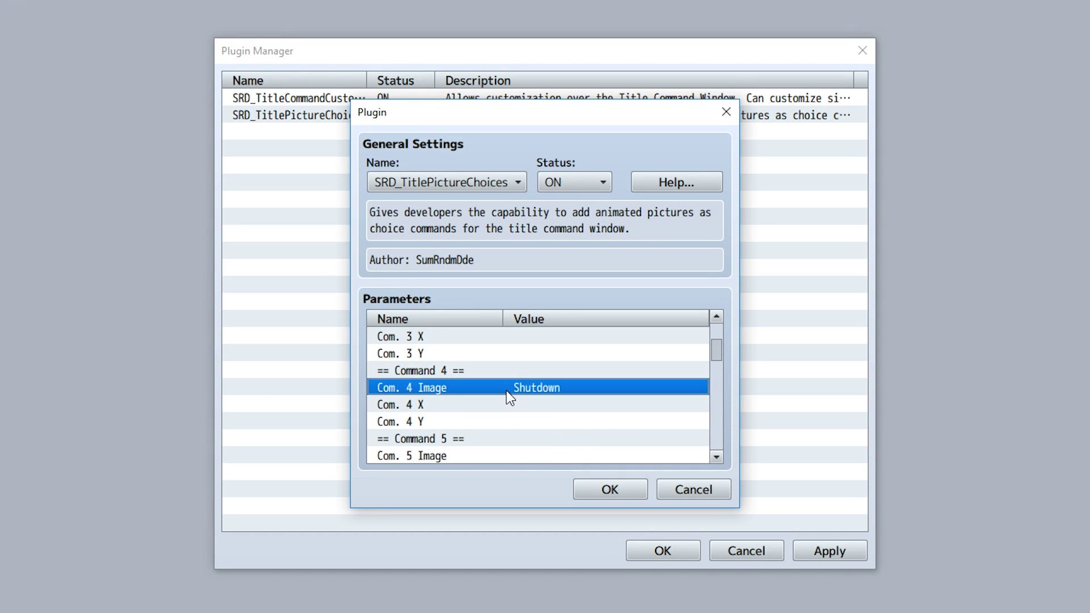
left_click(608, 489)
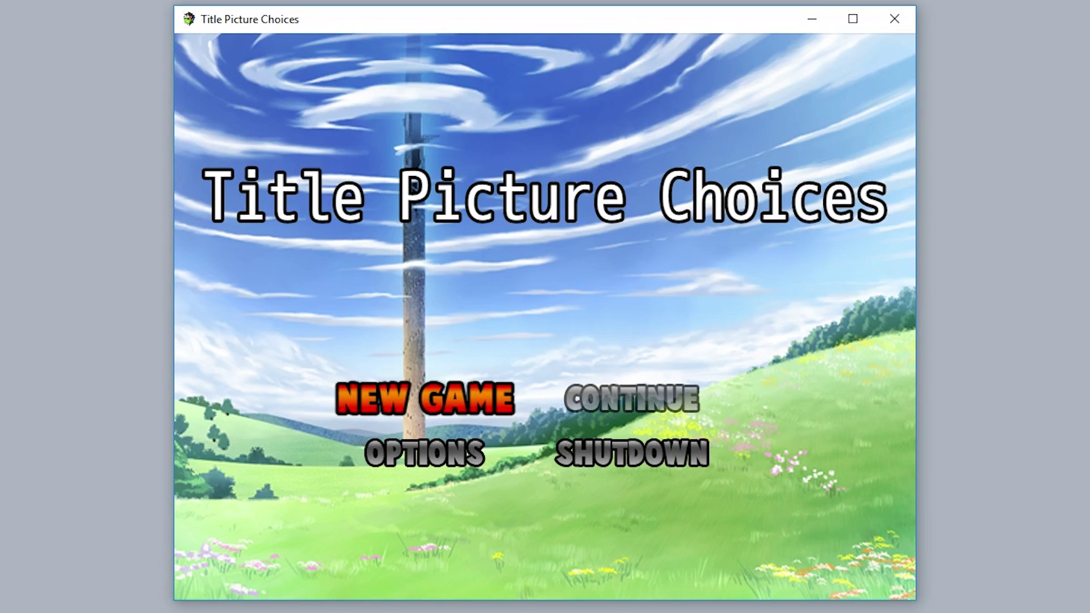
Step: Cycle the selection through New Game, Continue, Options and Shutdown on the running title screen to examine their highlight pictures
key("Right")
key("Left")
key("Down")
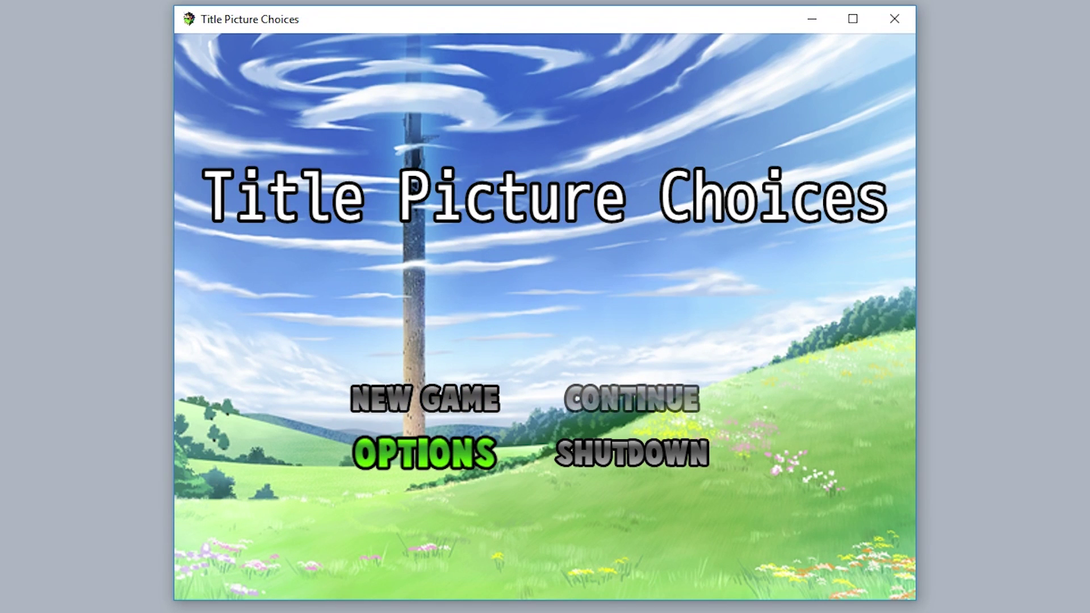
key("Right")
key("Left")
key("Up")
key("Right")
key("Down")
key("Left")
key("Up")
key("Right")
key("Left")
key("Down")
Step: Enter Options from the title screen, return, and move the selection across the picture commands again
key("Return")
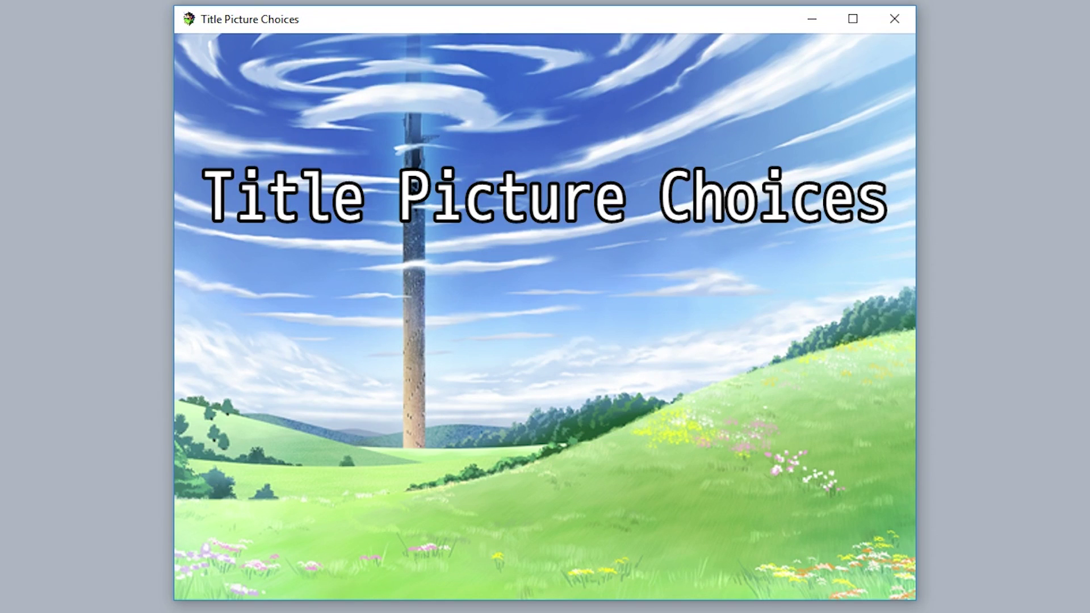
key("Escape")
key("Right")
key("Up")
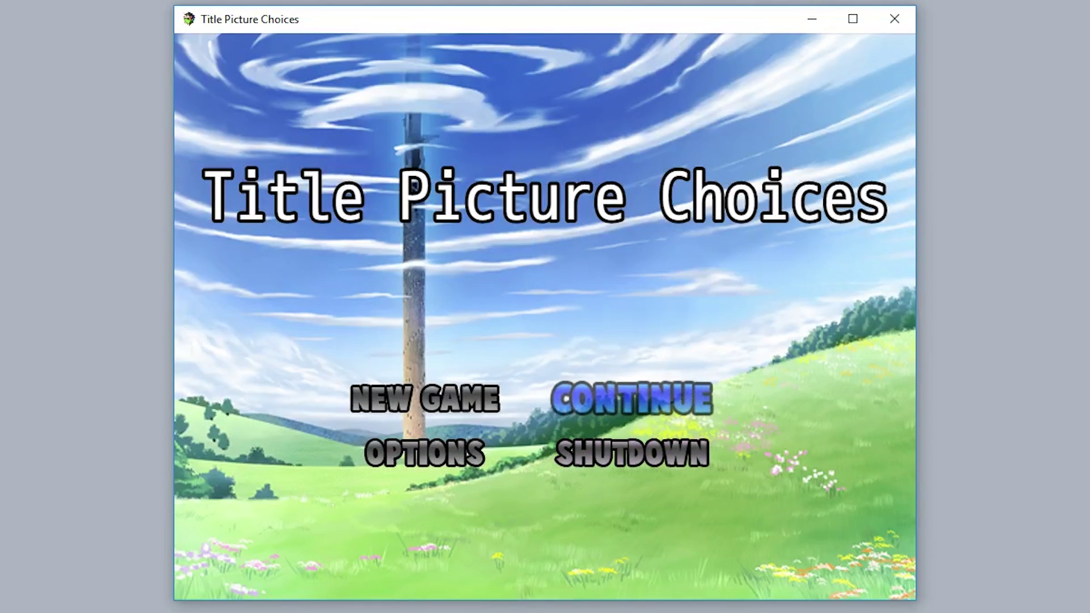
key("Left")
key("Right")
key("Left")
key("Down")
key("Right")
key("Left")
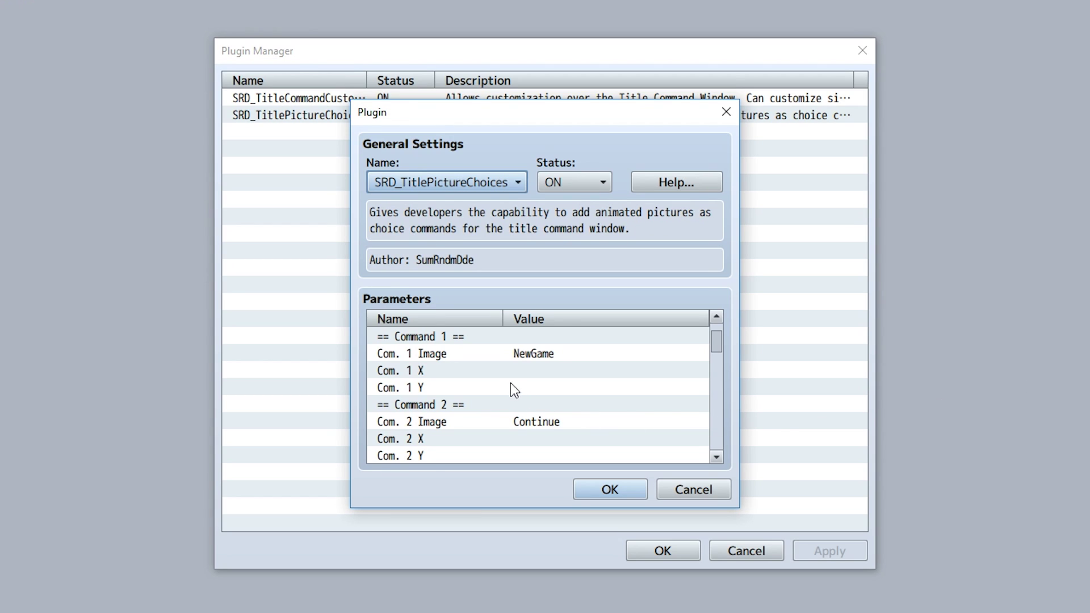
Step: Set both Com. 1 X and Com. 1 Y to 30 in the SRD_TitlePictureChoices parameters
double_click(493, 376)
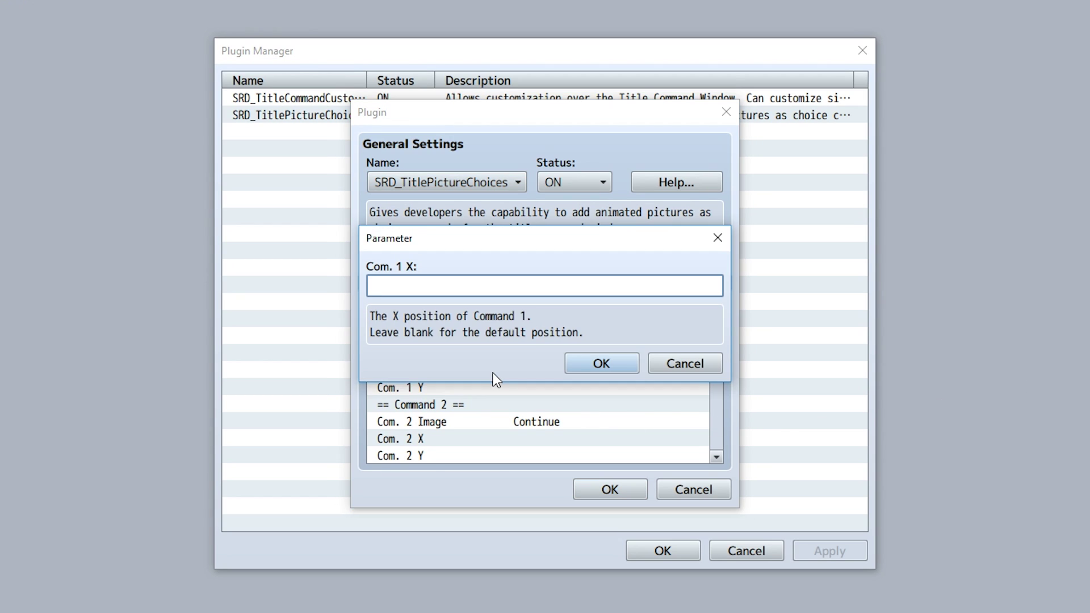
type("30")
left_click(601, 364)
double_click(482, 390)
type("30")
key("Return")
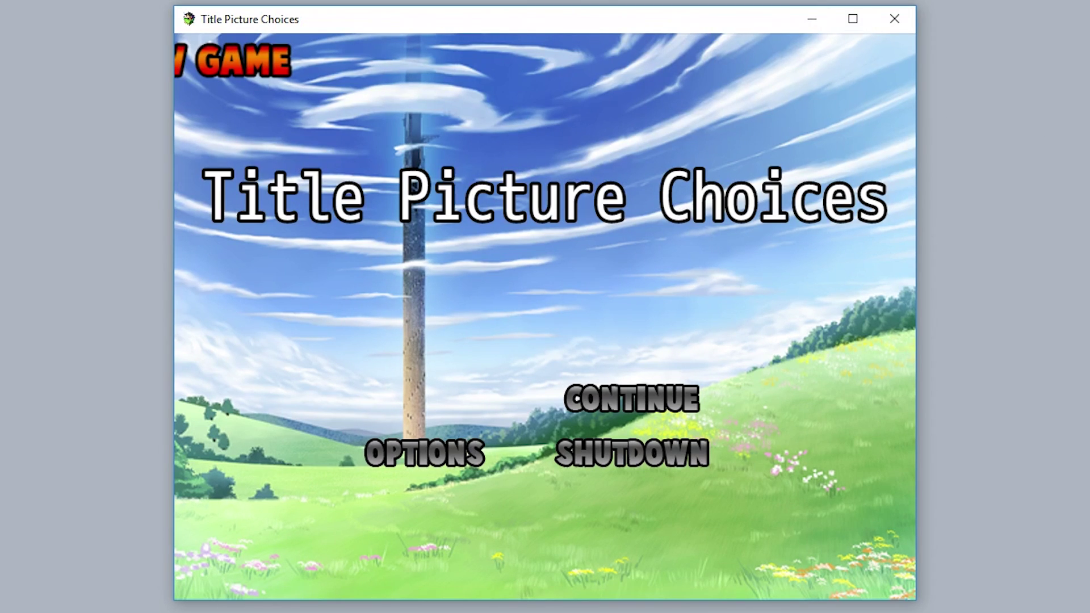
Step: Step through the title commands in the running game to examine the repositioned New Game picture
key("Down")
key("Down")
key("Down")
key("Down")
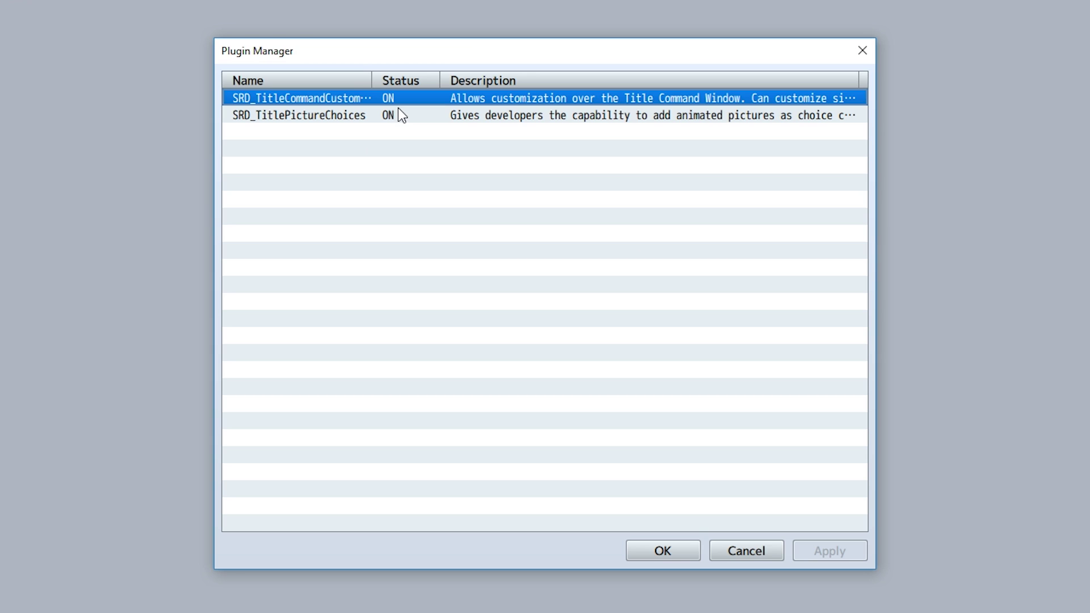
Step: Set Window Rows to 4 and Window Columns to 1 in the SRD_TitleCommandCustomizer parameters
double_click(373, 100)
scroll(642, 450, "down", 3)
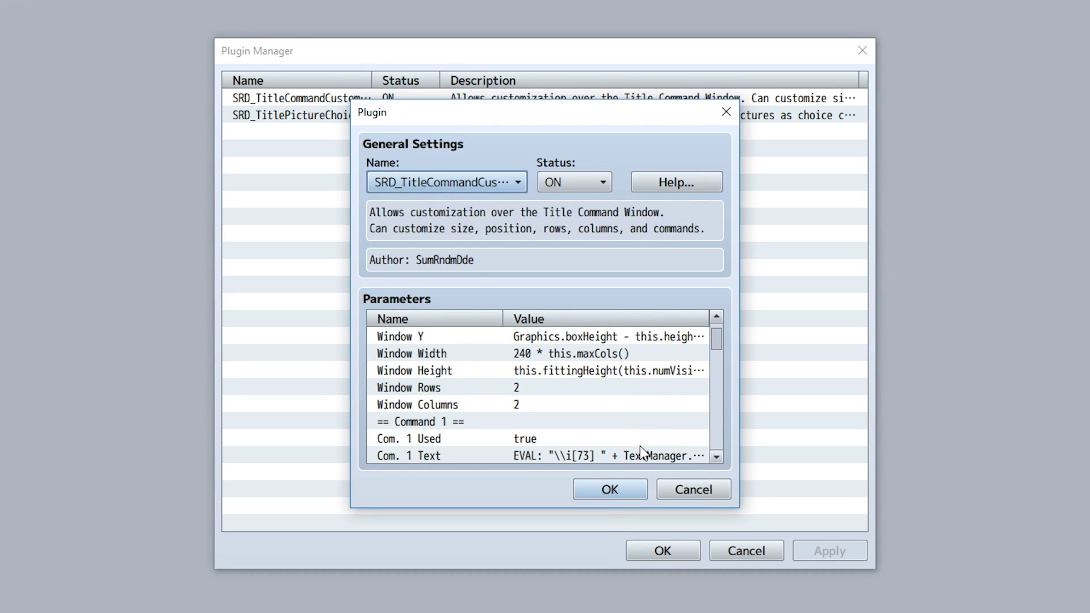
double_click(519, 389)
type("4")
left_click(603, 358)
double_click(550, 405)
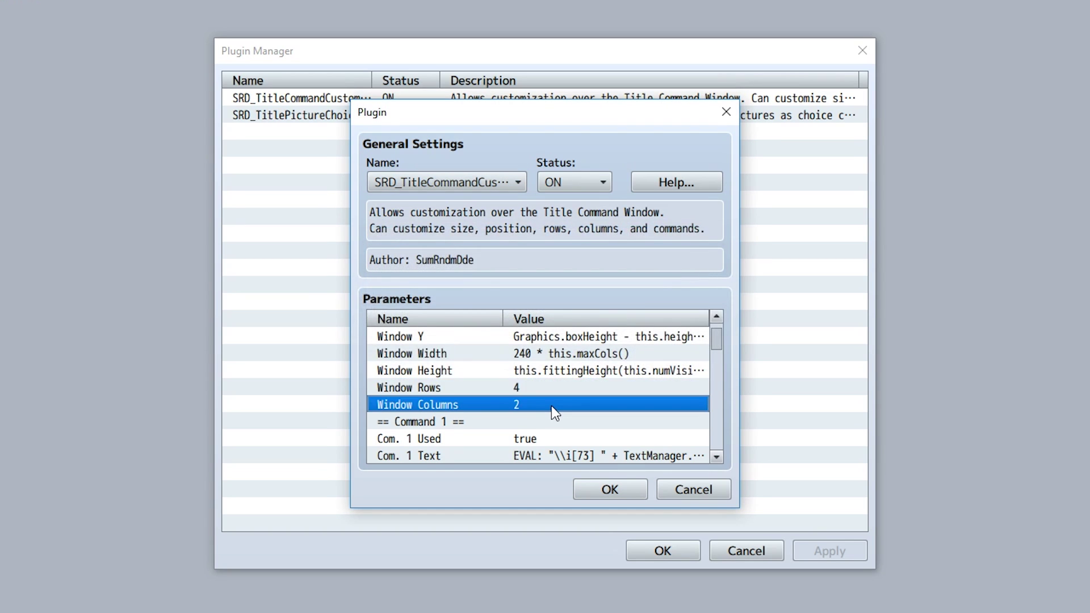
type("1")
left_click(603, 372)
Step: Lower the title command window by replacing the final offset in the Window Y expression Graphics.boxHeight - this.height with a smaller number
double_click(573, 353)
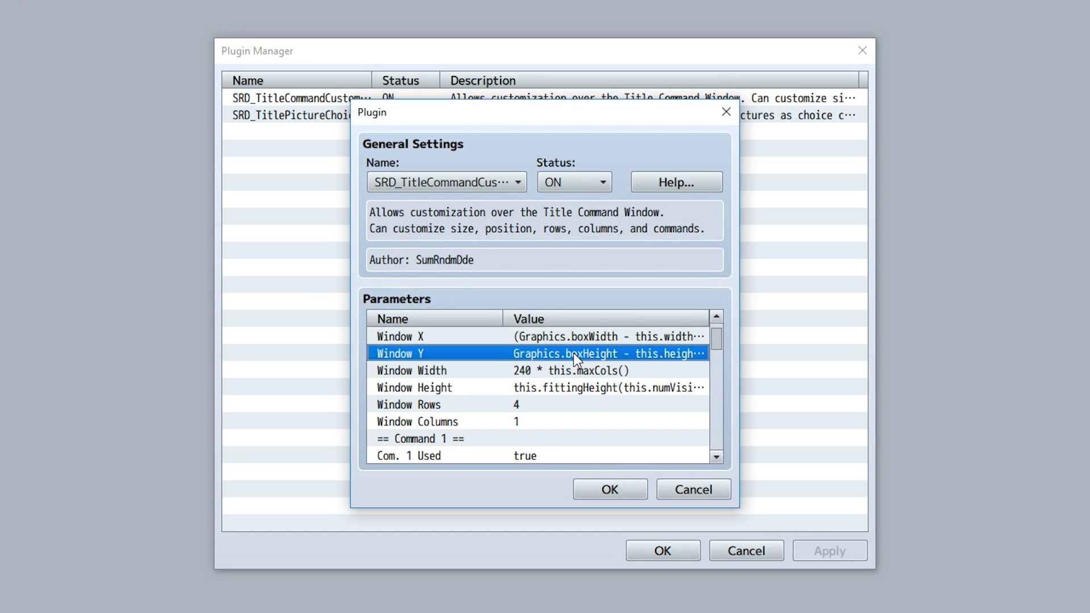
left_click(607, 285)
double_click(592, 286)
type("34")
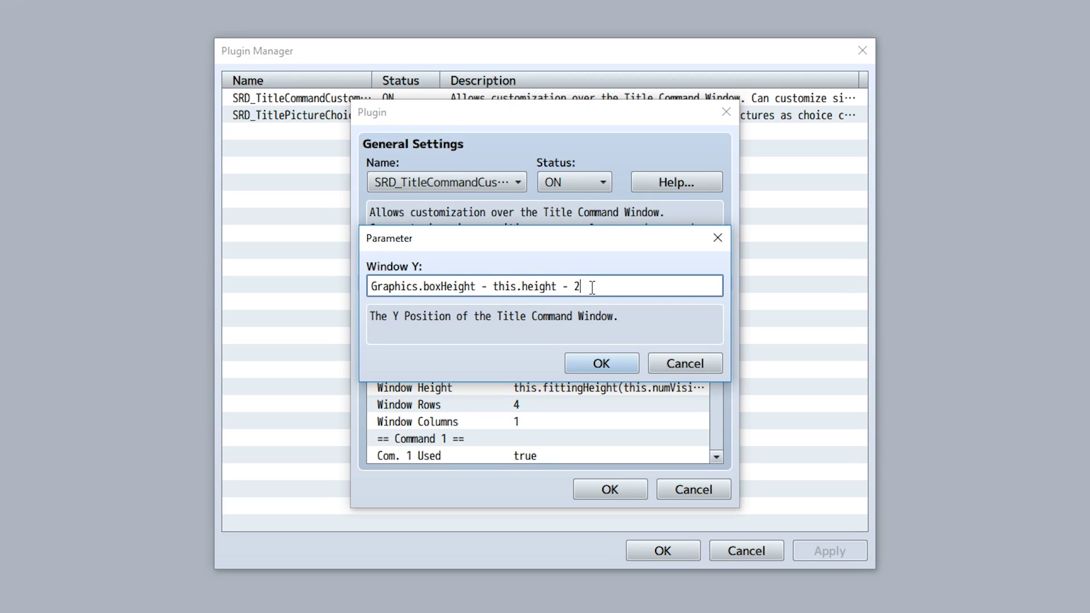
left_click(601, 364)
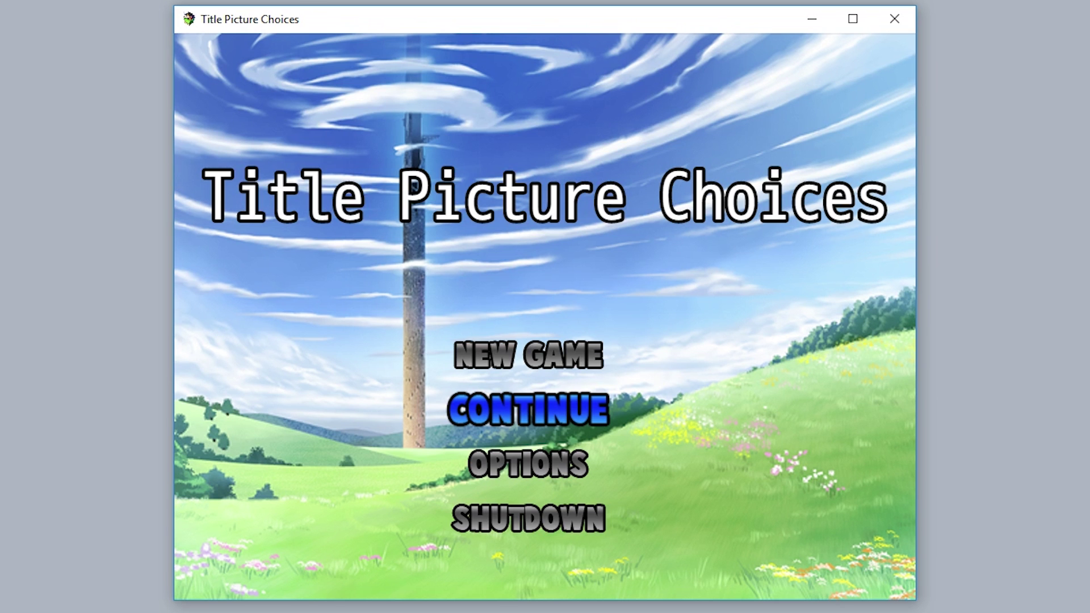
Step: Move the selection up and down the single-column title commands to examine the vertical layout
key("Up")
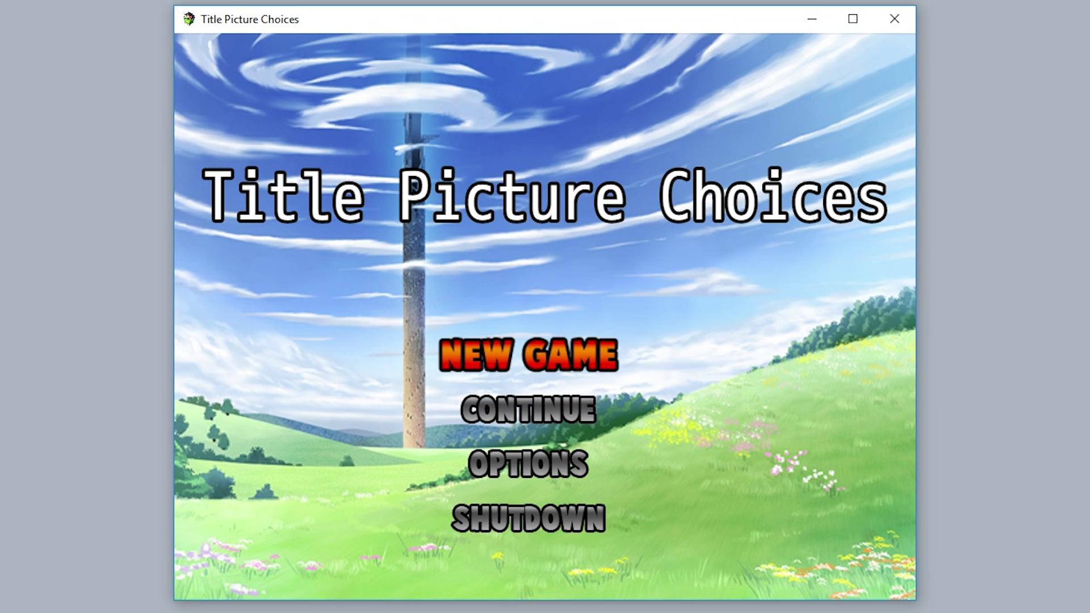
key("Down")
key("Down")
key("Down")
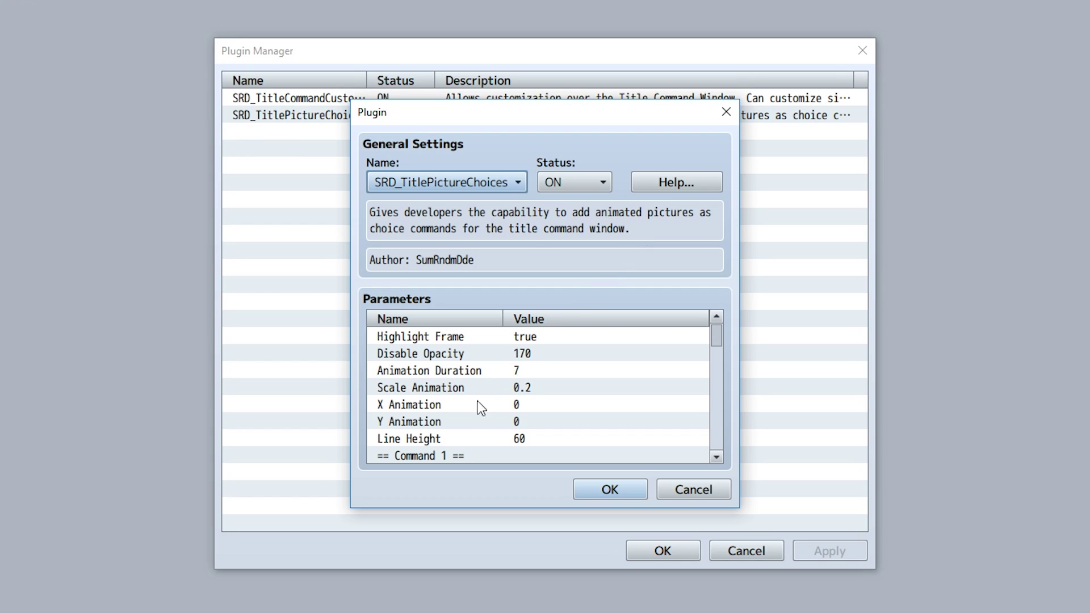
Step: Set Line Height to 48 in the SRD_TitlePictureChoices parameters
double_click(482, 442)
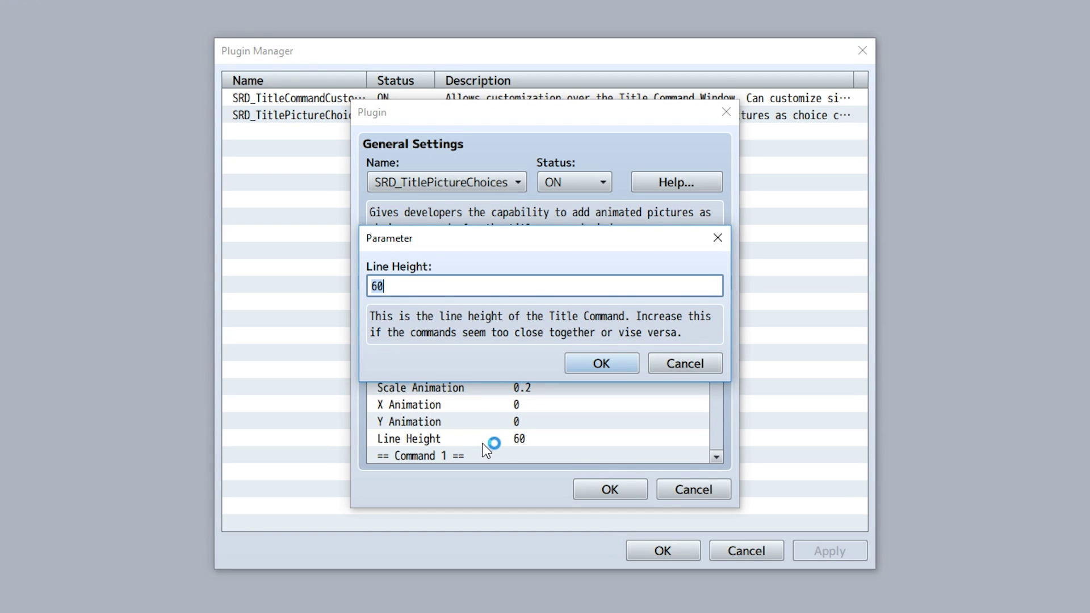
type("48")
key("Return")
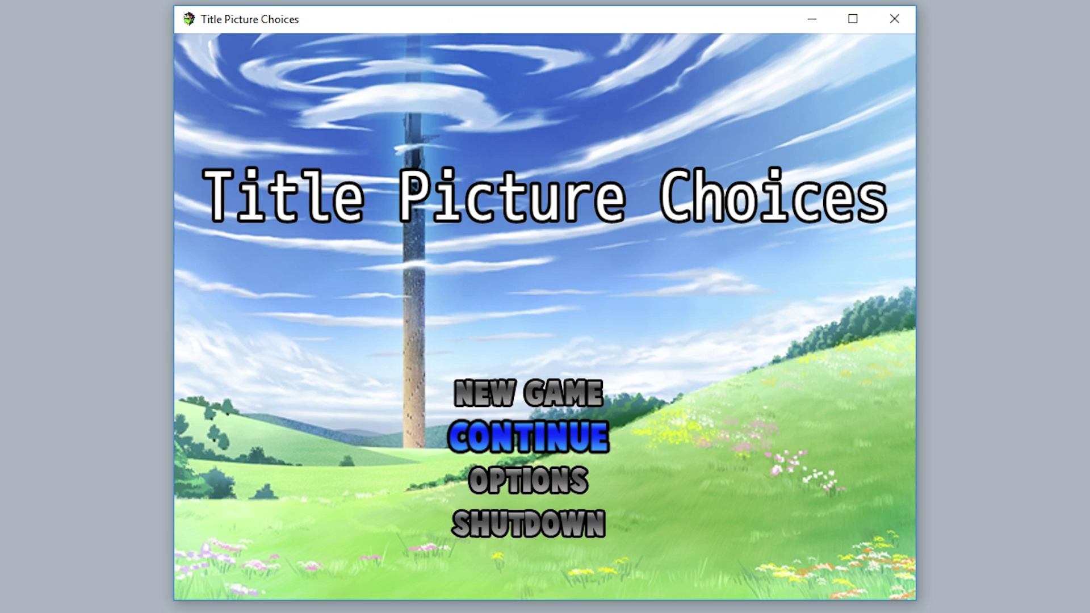
Step: Run the selection up and down the four title commands to examine the tighter line spacing
key("Up")
key("Down")
key("Down")
key("Down")
key("Up")
key("Up")
key("Up")
key("Down")
key("Down")
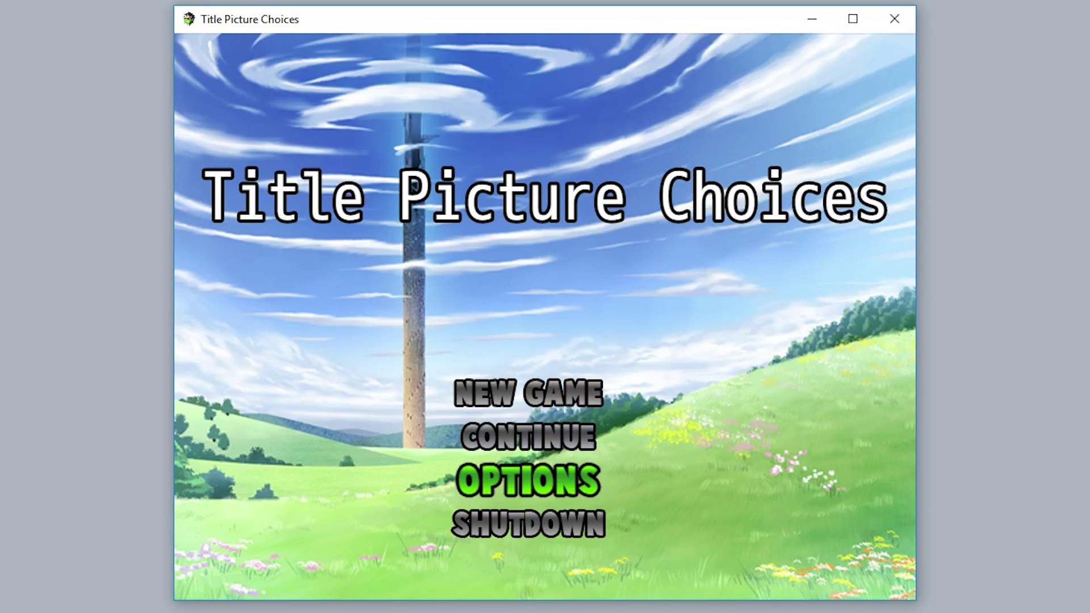
Step: Test the Options and Continue commands on the title screen, returning from each one
key("Return")
key("Escape")
key("Up")
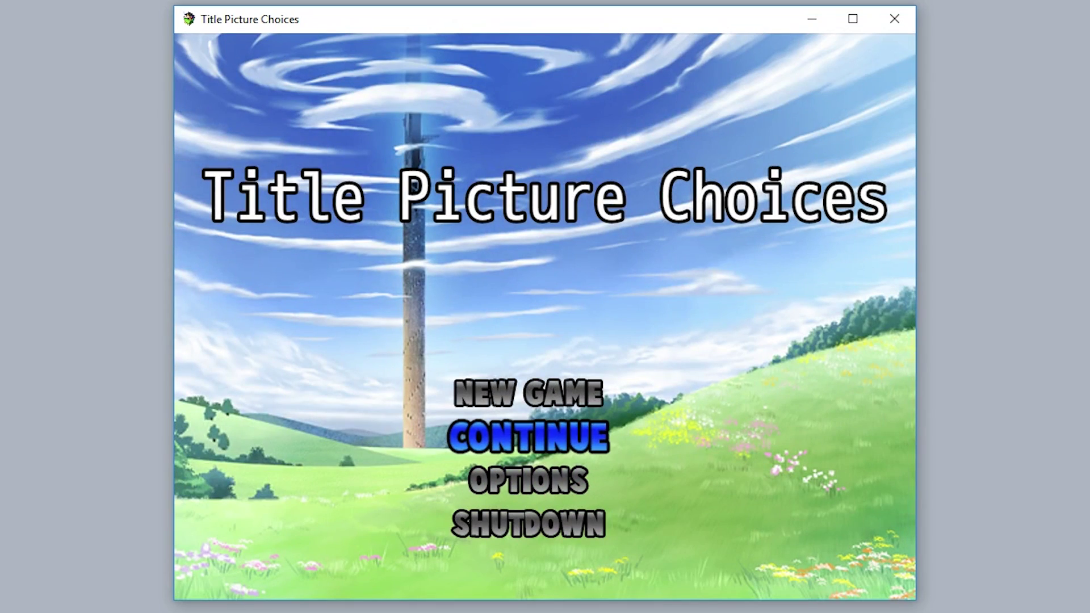
key("Return")
key("Escape")
key("Down")
key("Down")
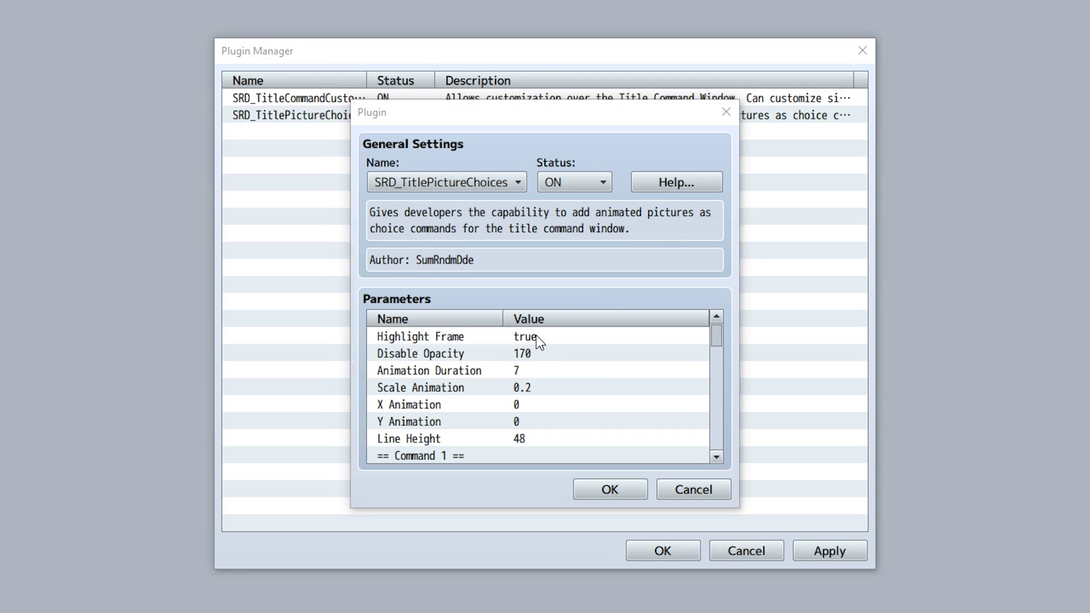
Step: Set Highlight Frame to false in the SRD_TitlePictureChoices parameters
double_click(536, 337)
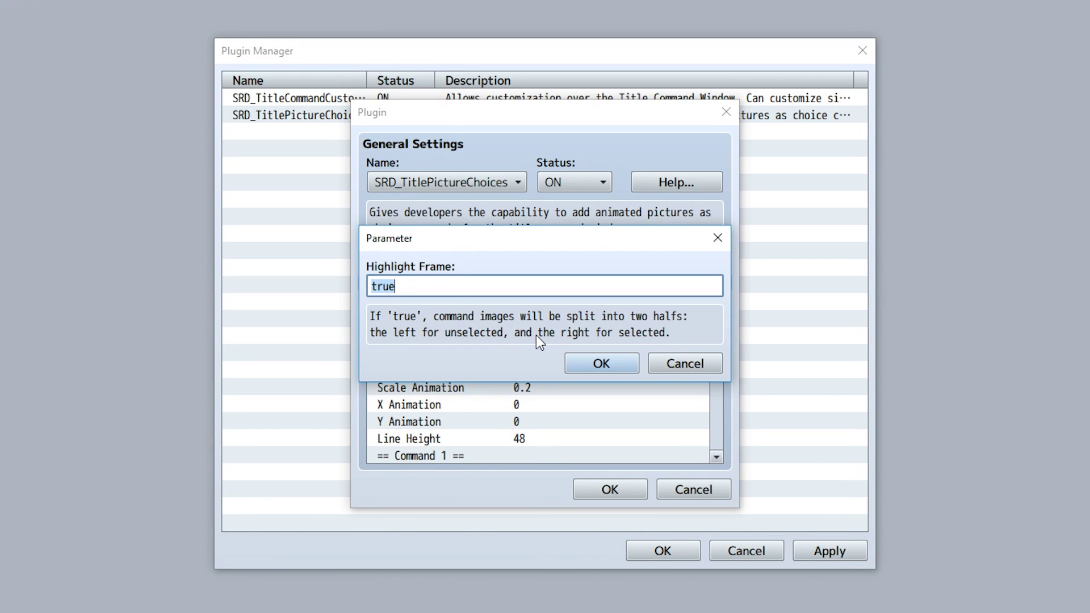
type("false")
left_click(611, 366)
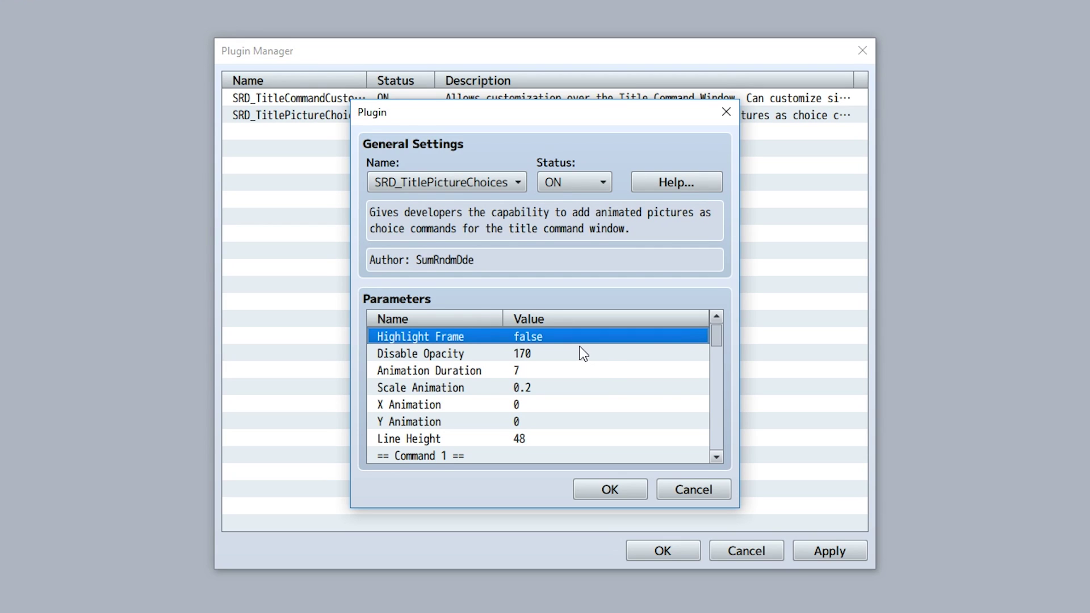
double_click(554, 354)
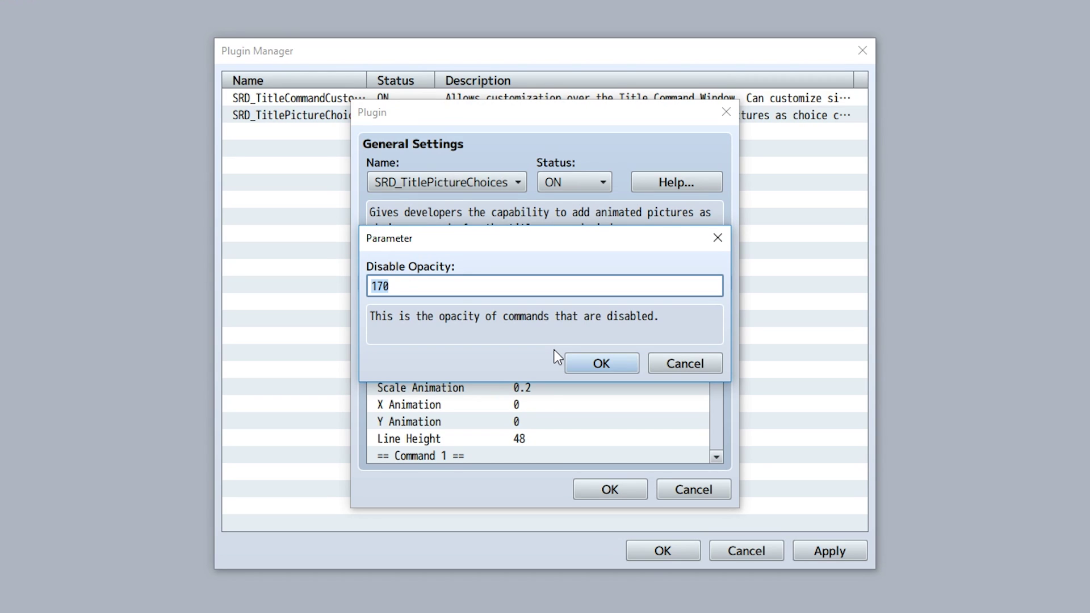
left_click_drag(410, 285, 296, 285)
type("255")
key("Escape")
Step: Review the Animation Duration parameter and set Scale Animation to 0.3
double_click(540, 370)
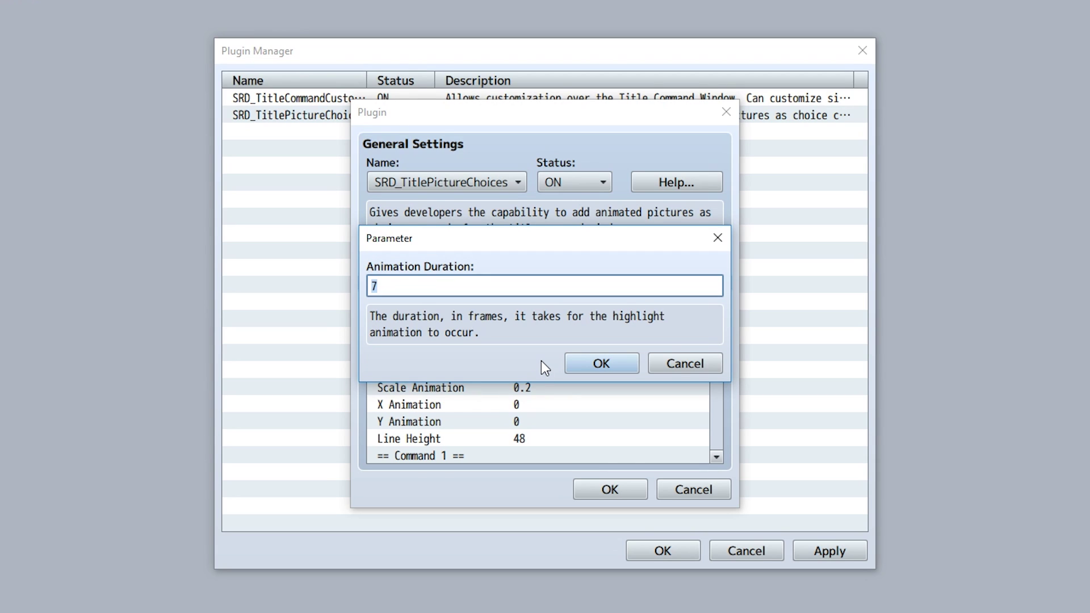
key("Return")
double_click(555, 392)
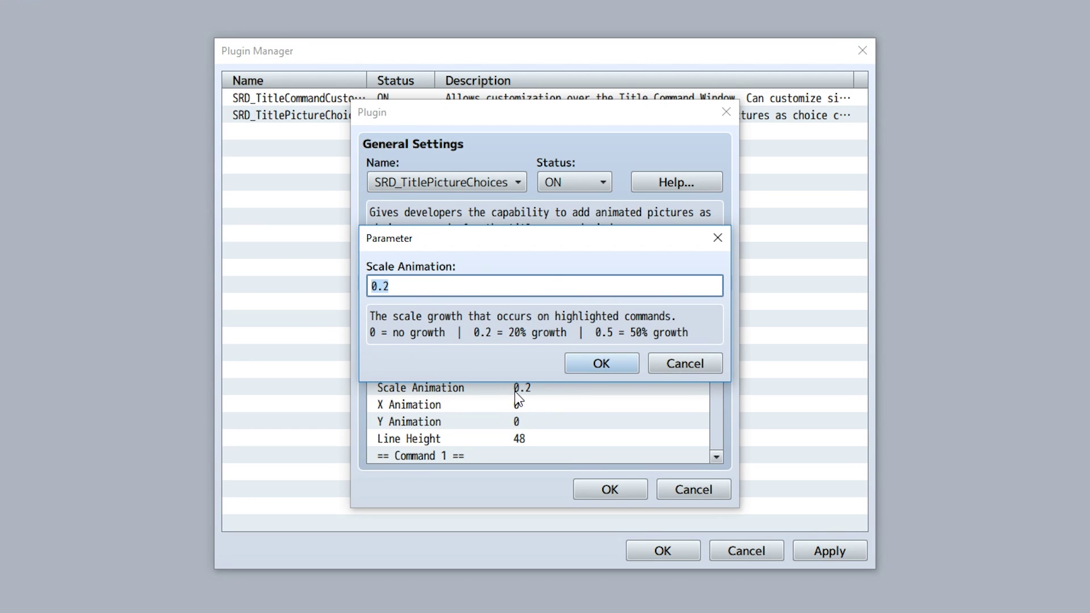
key("End")
key("BackSpace")
type("3")
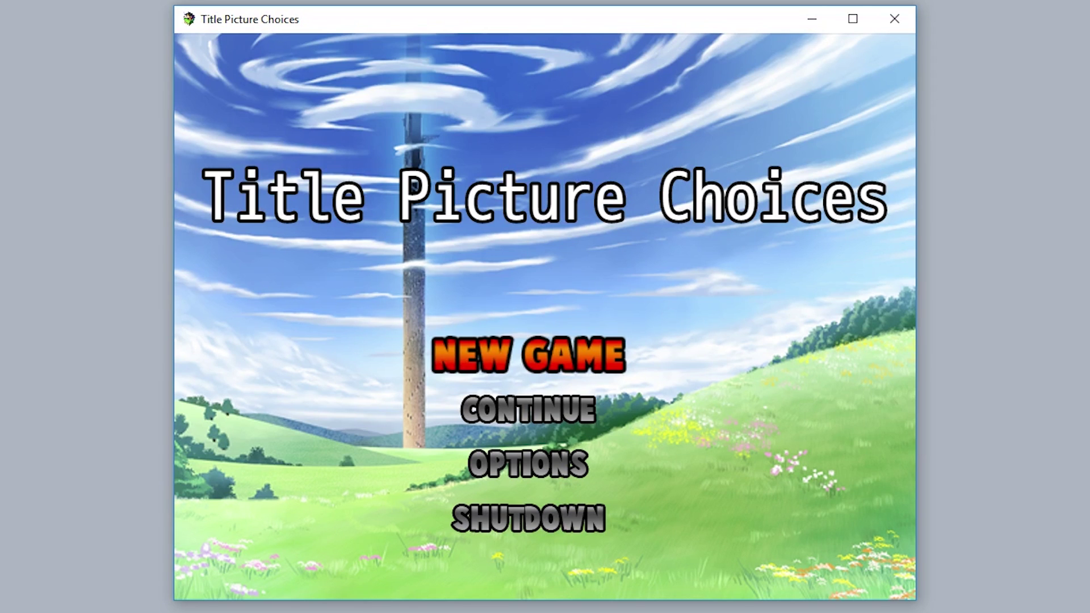
Step: Move the selection down and back up the title commands to examine the stronger scale growth
key("Down")
key("Down")
key("Down")
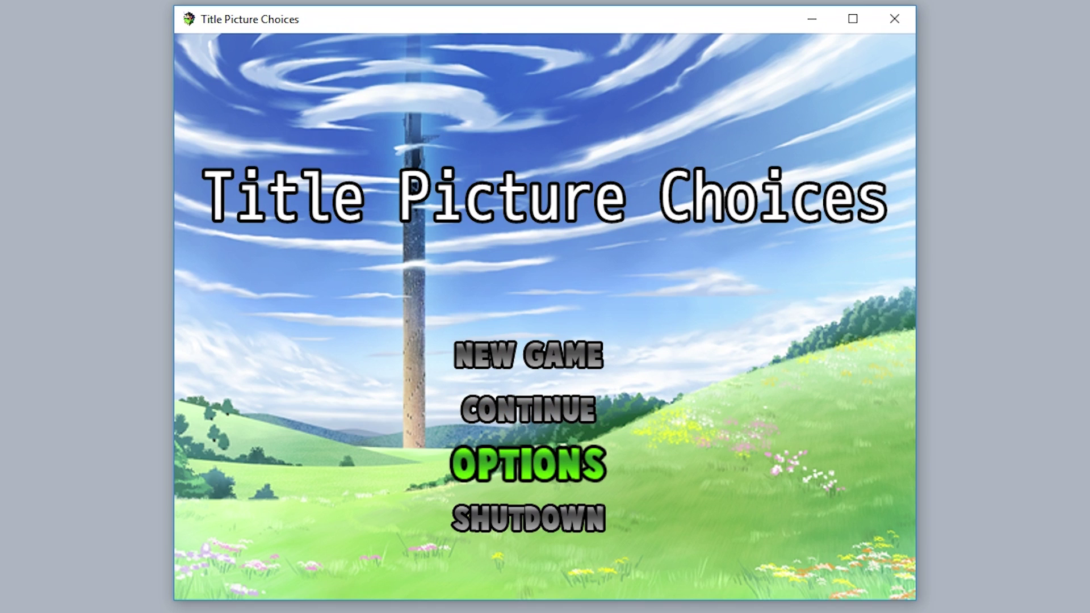
key("Up")
key("Up")
key("Up")
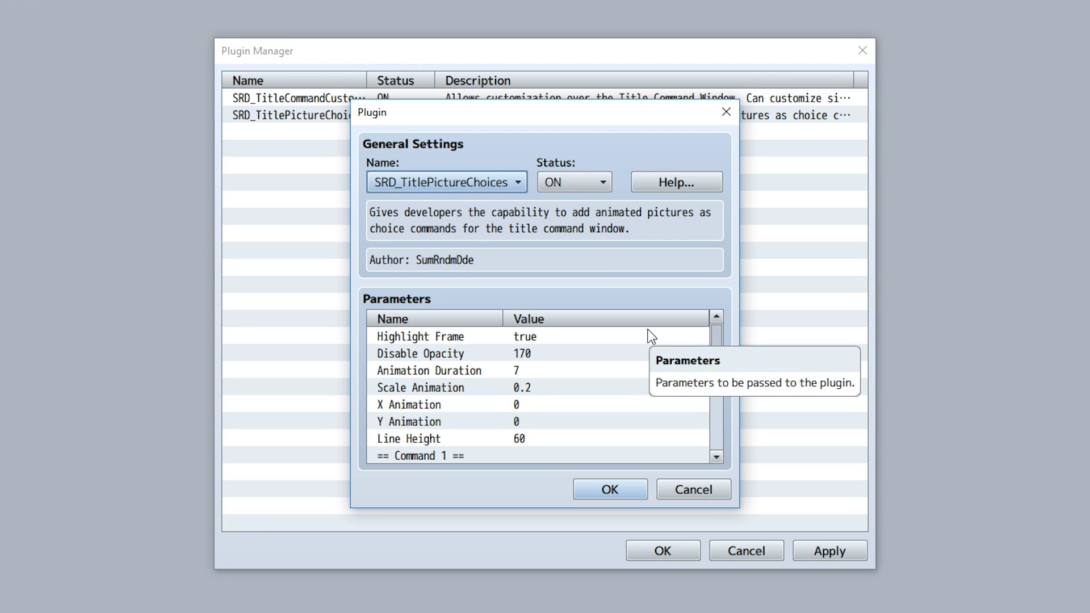
Step: Set X Animation to -90 in the SRD_TitlePictureChoices parameters
double_click(537, 408)
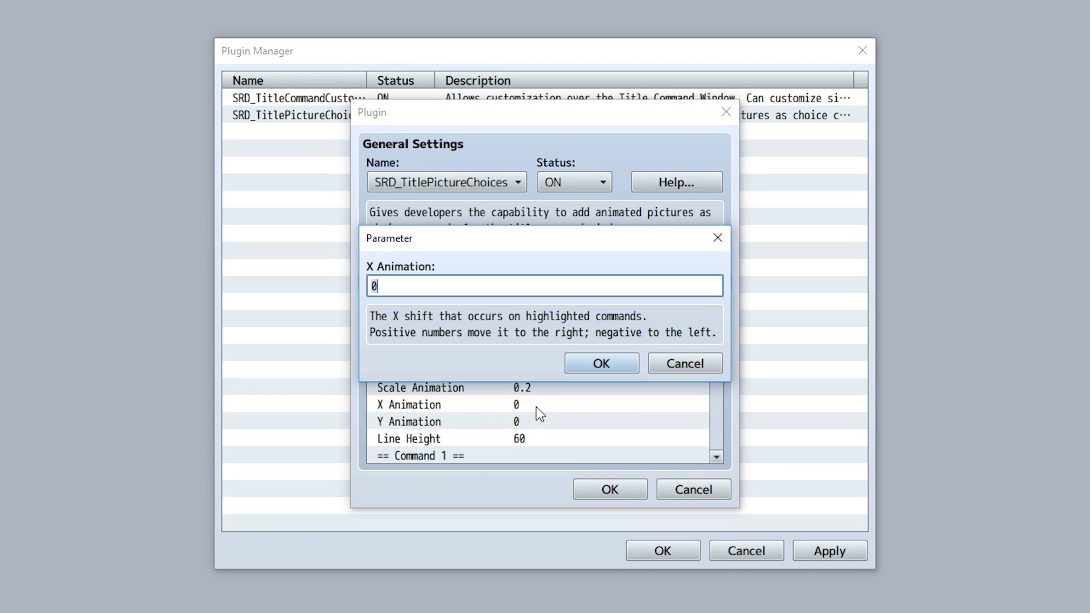
type("-30")
double_click(383, 287)
type("90")
left_click(591, 366)
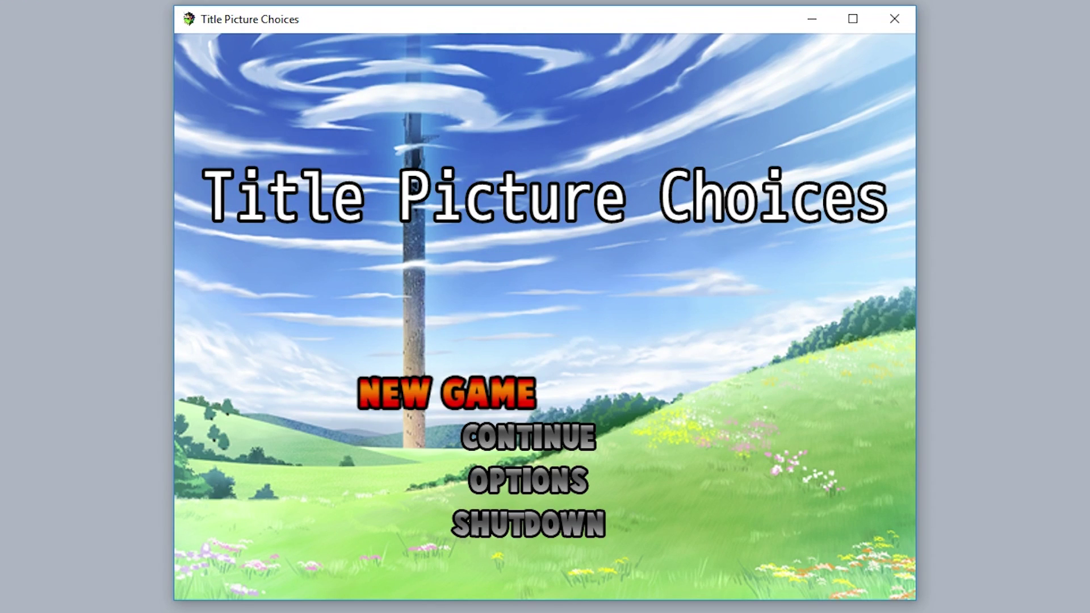
Step: Move the selection repeatedly through the title commands to examine the sideways shift of the highlighted picture
key("Down")
key("Down")
key("Down")
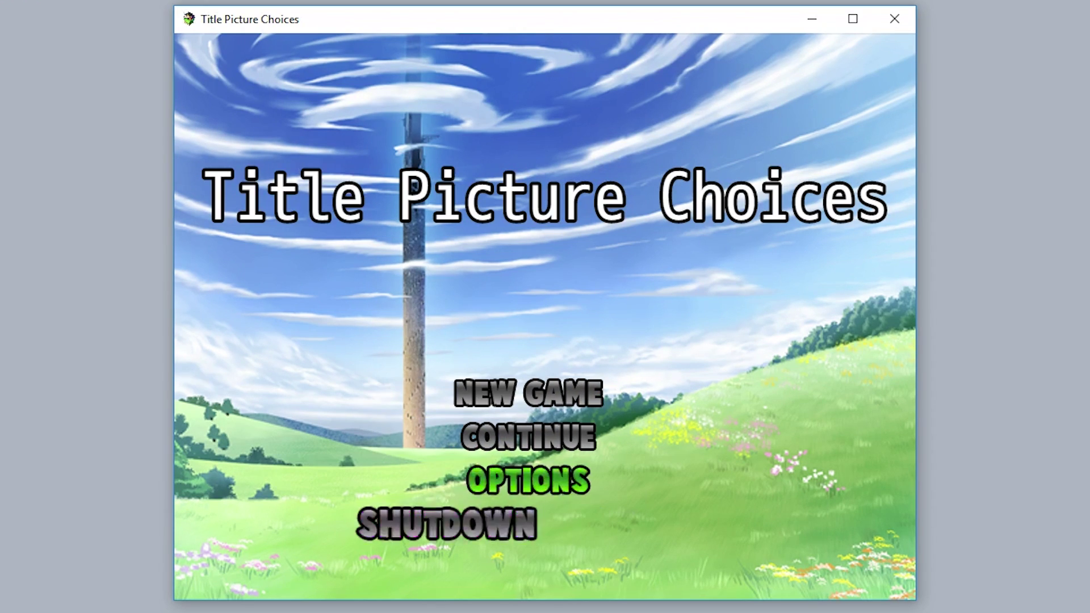
key("Up")
key("Up")
key("Up")
key("Down")
key("Down")
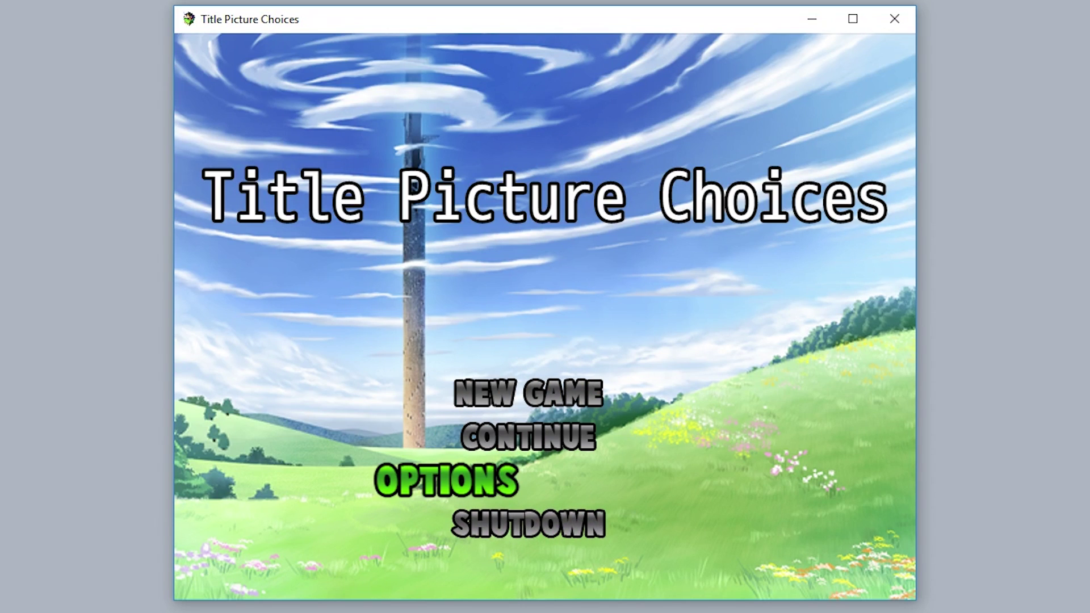
key("Up")
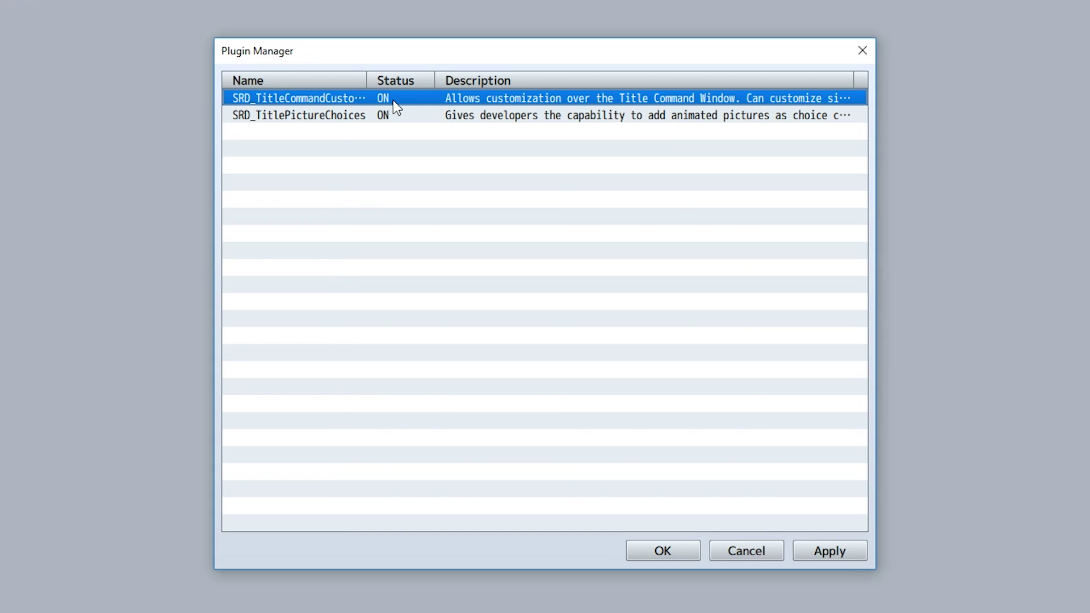
Step: Set Window X to (Graphics.boxWidth - this.width) in the SRD_TitleCommandCustomizer parameters
double_click(393, 100)
scroll(441, 380, "down", 2)
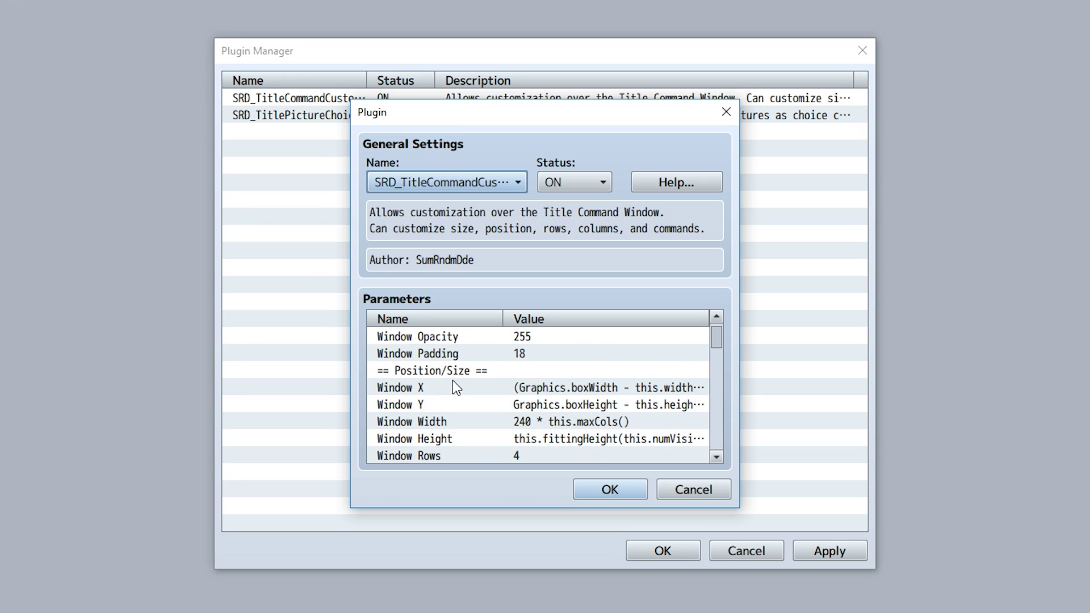
double_click(455, 386)
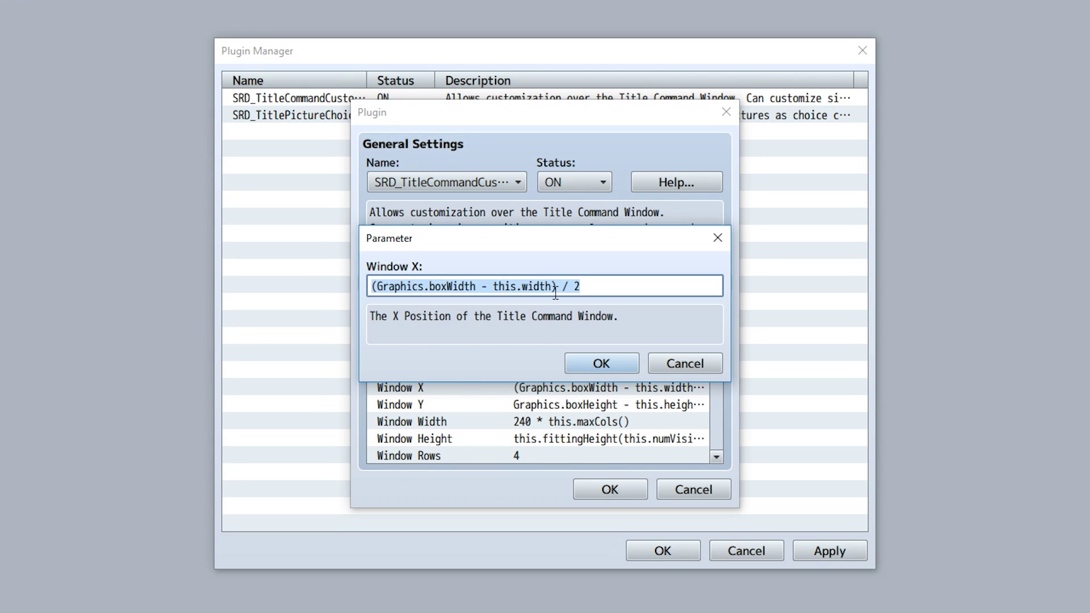
left_click(555, 291)
left_click_drag(556, 290, 644, 305)
key("BackSpace")
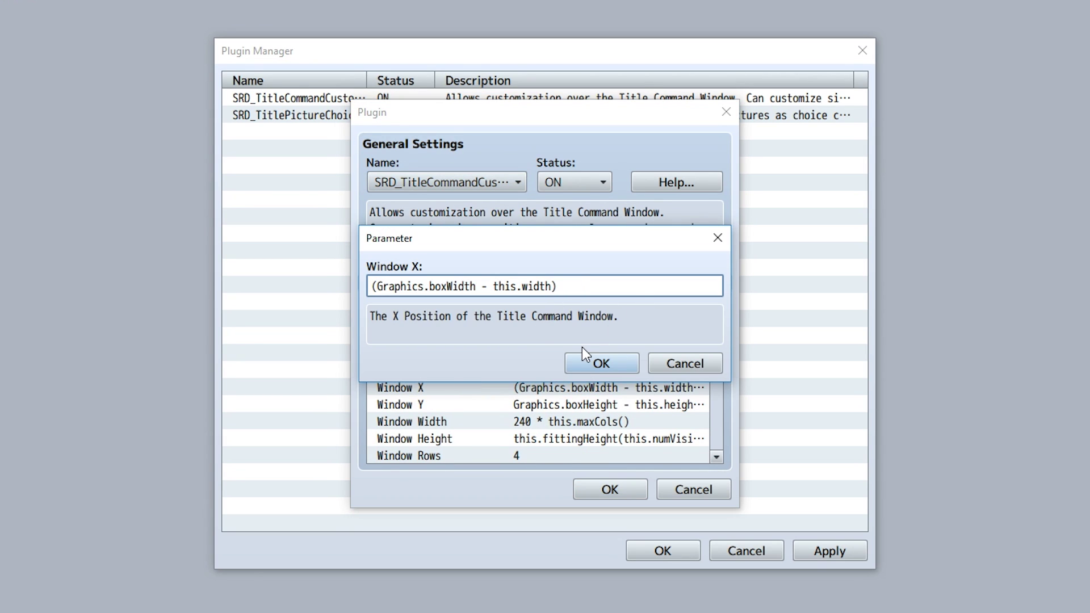
left_click(585, 363)
left_click(602, 487)
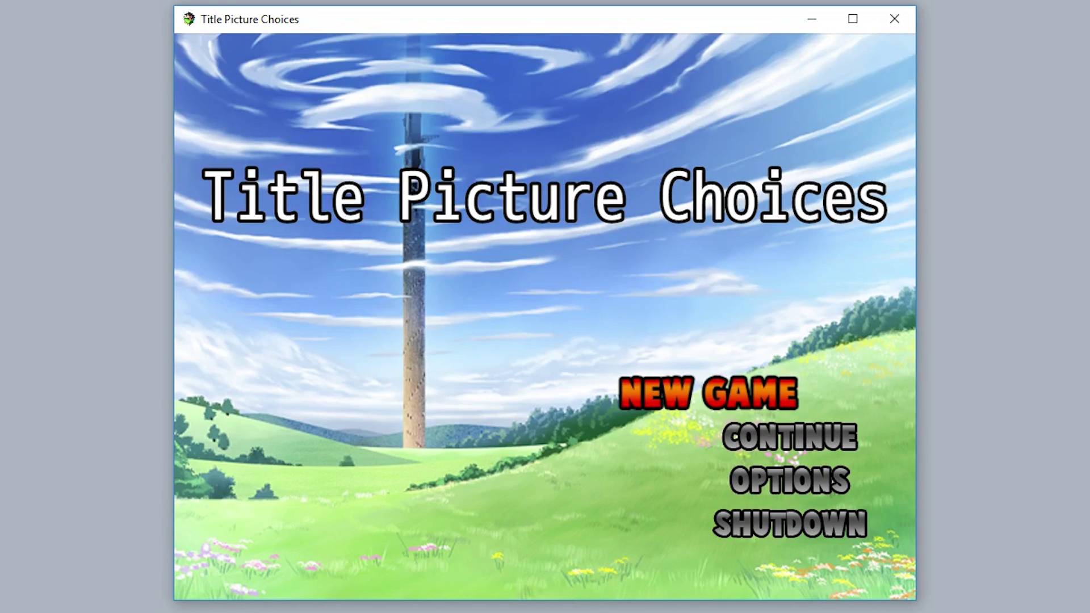
Step: Move the selection down and up the title commands to examine the highlight animation with the repositioned command window
key("Down")
key("Down")
key("Down")
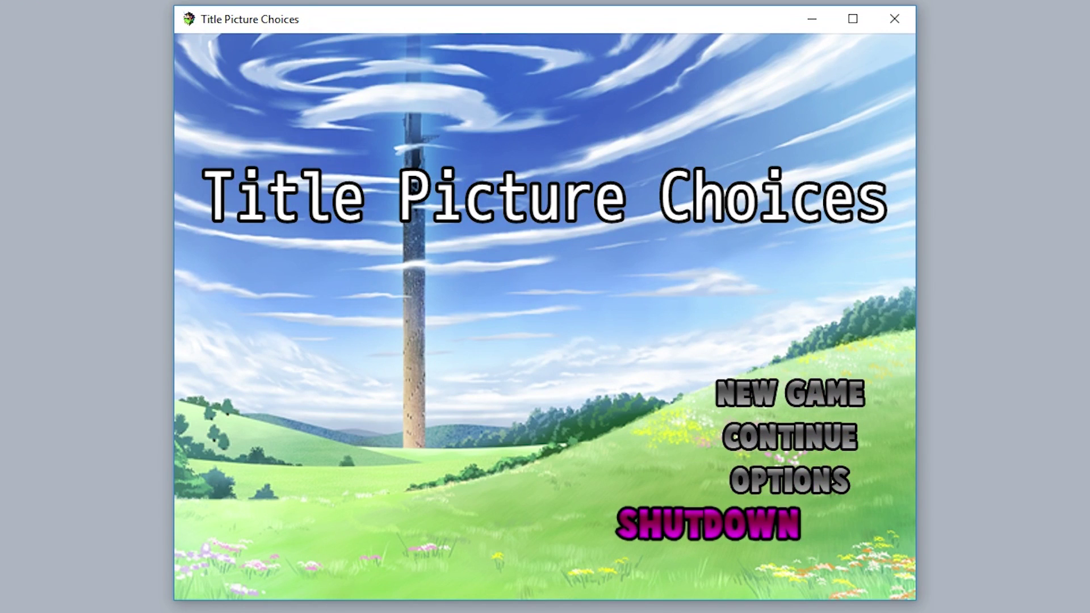
key("Up")
key("Up")
key("Up")
key("Down")
key("Down")
key("Down")
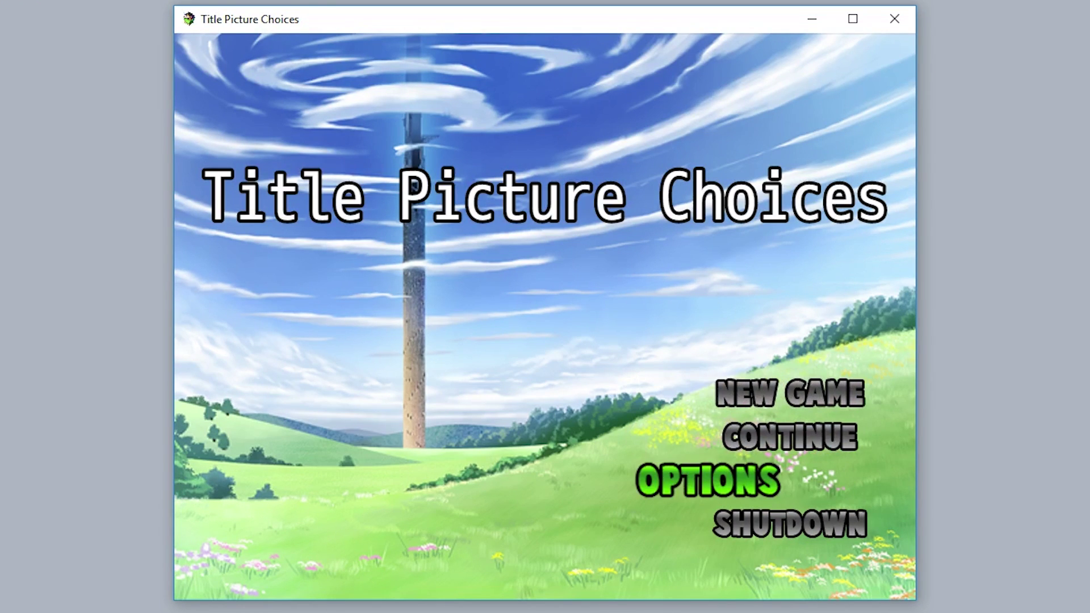
Step: Open the Options screen from the title commands, return to the title and select the Continue command
key("Up")
key("Return")
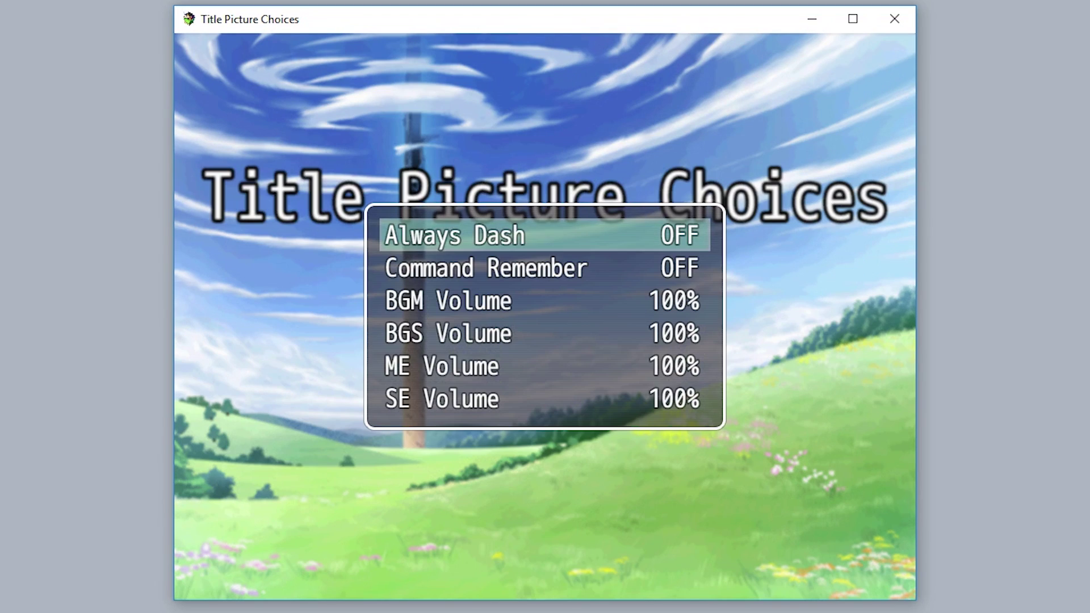
key("Escape")
key("Up")
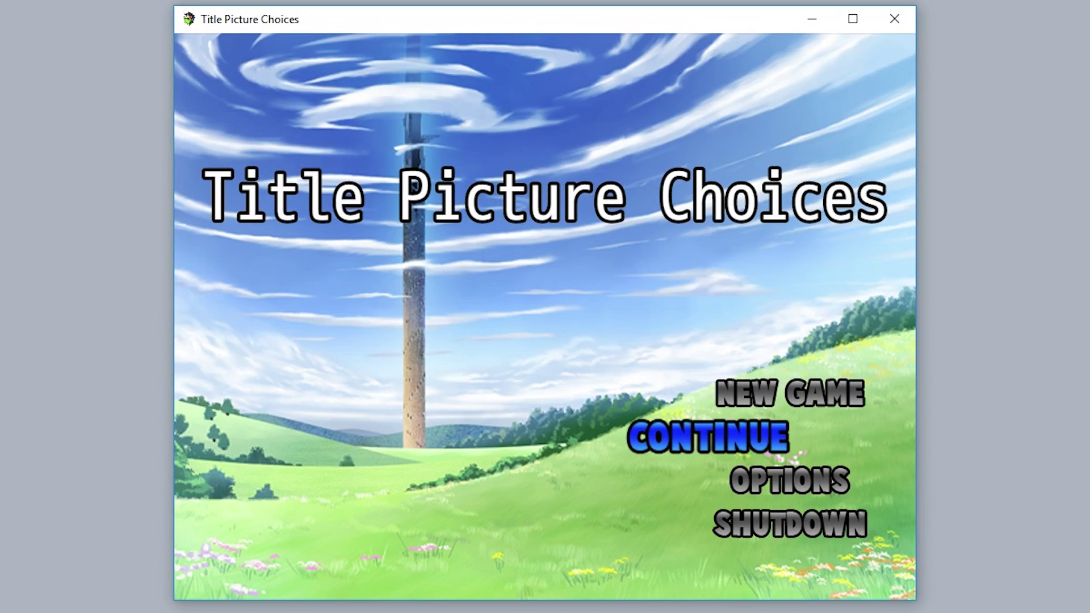
Step: Cycle the selection repeatedly through New Game, Continue, Options and Shutdown to examine each picture's colour, scale and sideways animation
key("Up")
key("Down")
key("Down")
key("Down")
key("Down")
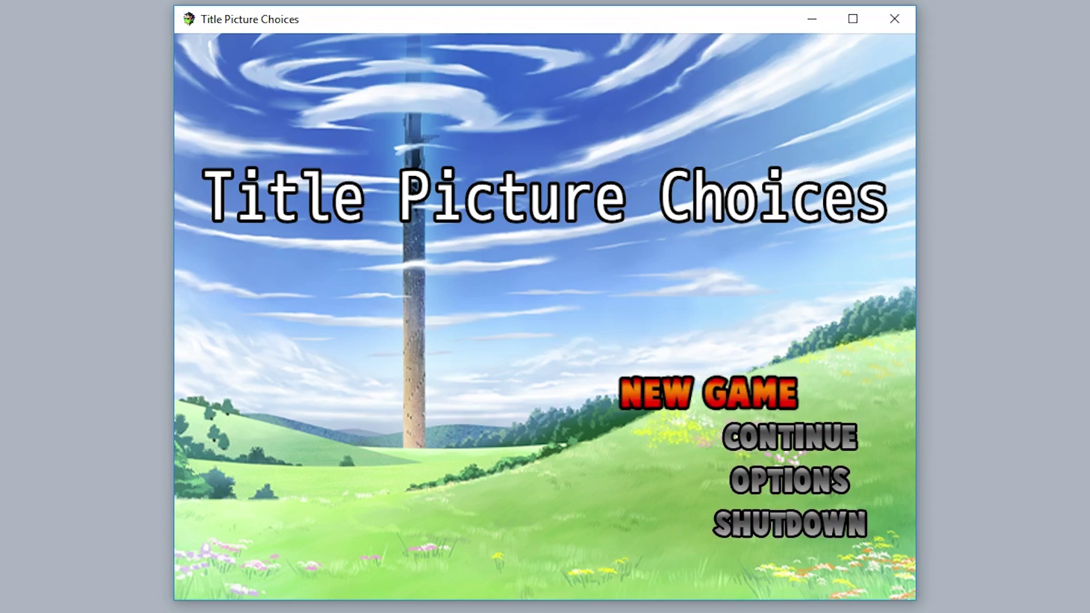
key("Up")
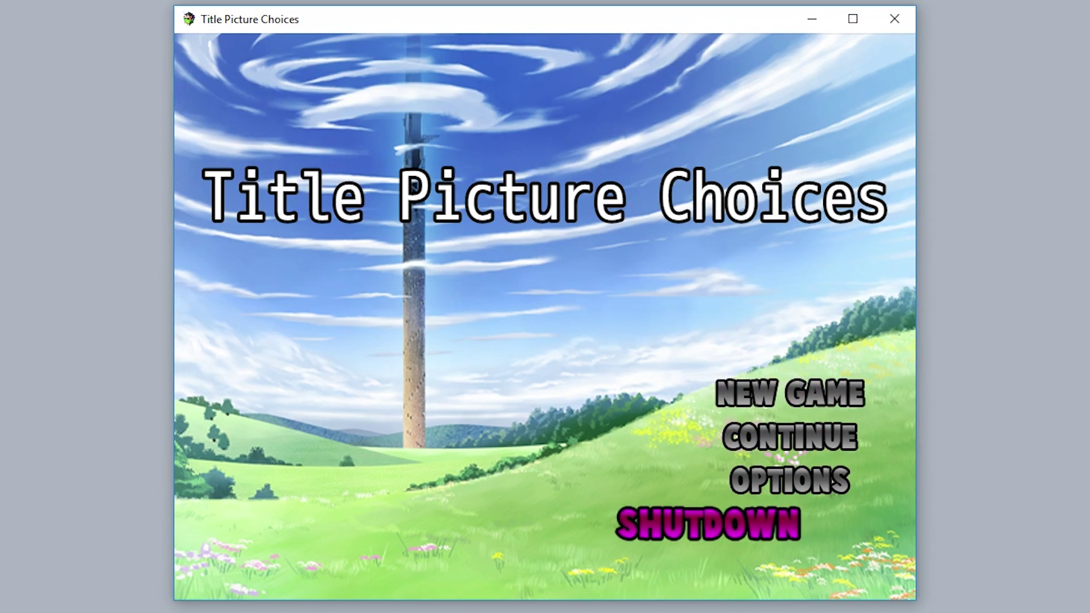
key("Up")
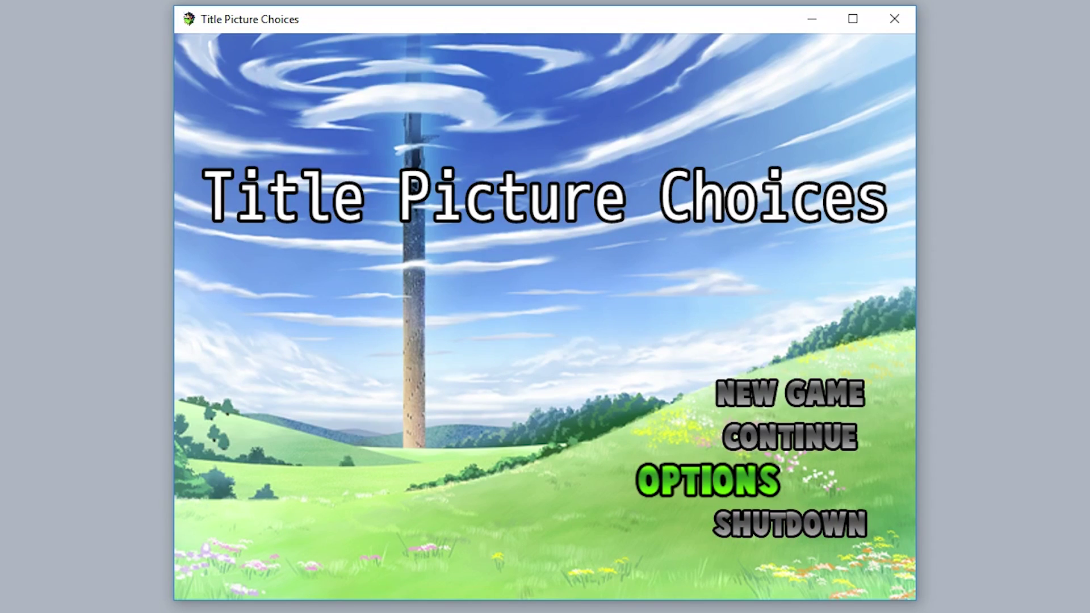
key("Up")
key("Up")
key("Down")
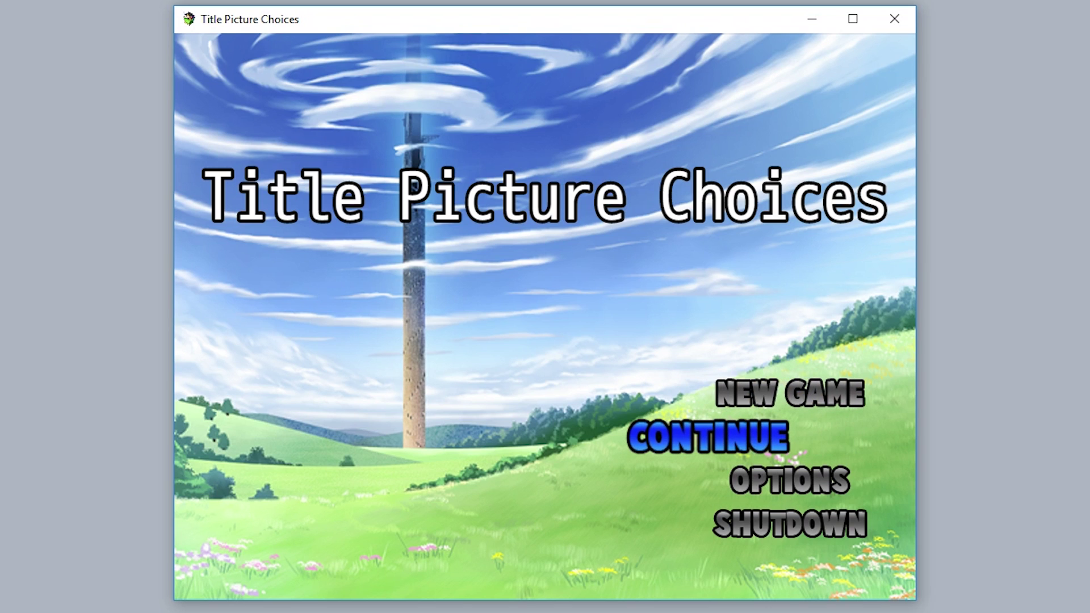
key("Down")
key("Down")
key("Up")
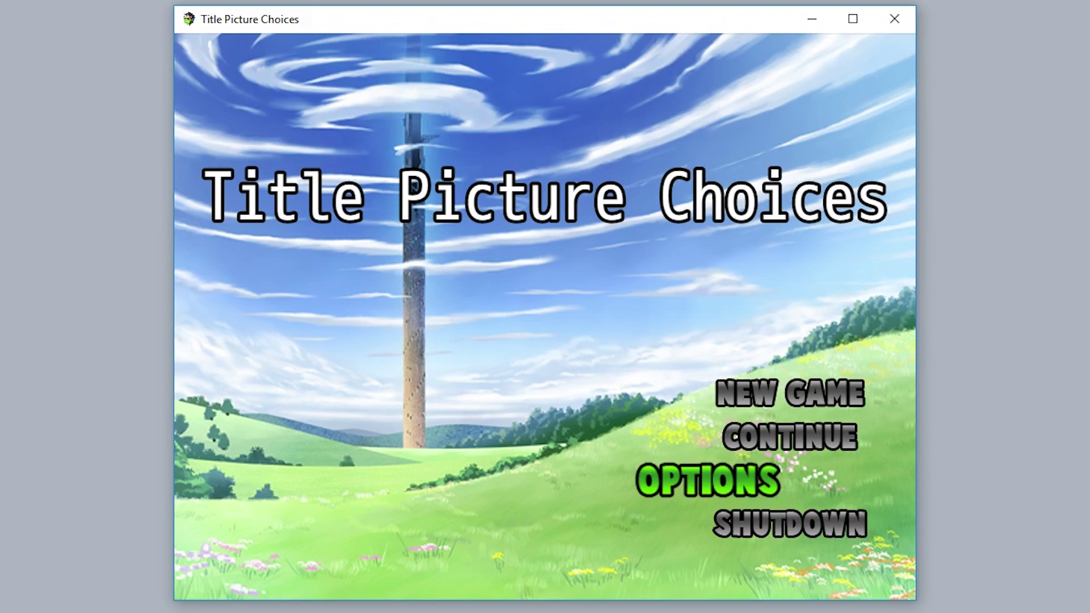
key("Up")
key("Up")
key("Down")
key("Down")
key("Down")
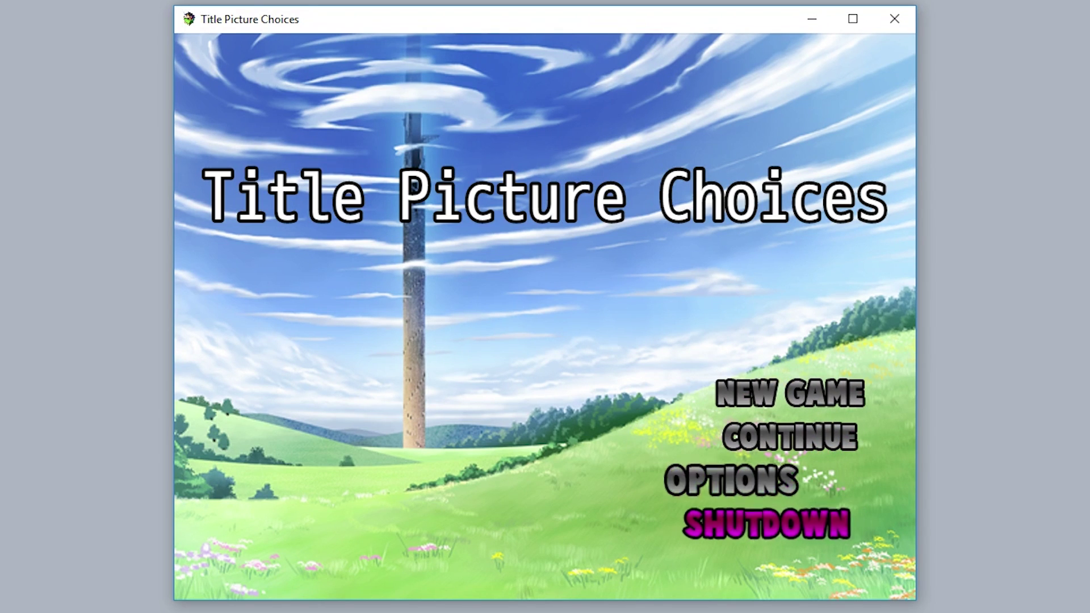
key("Up")
key("Up")
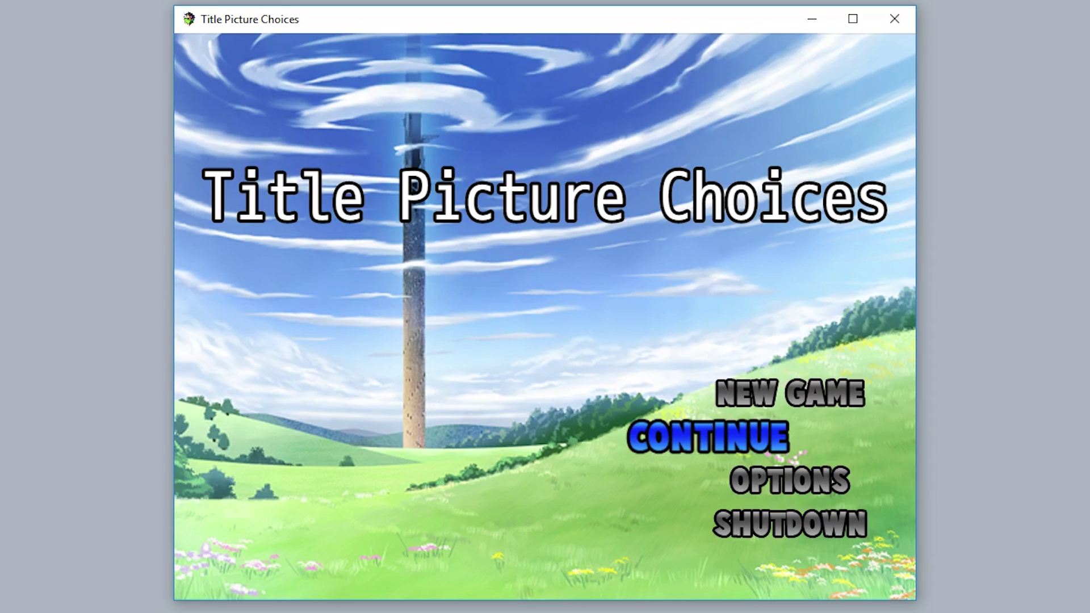